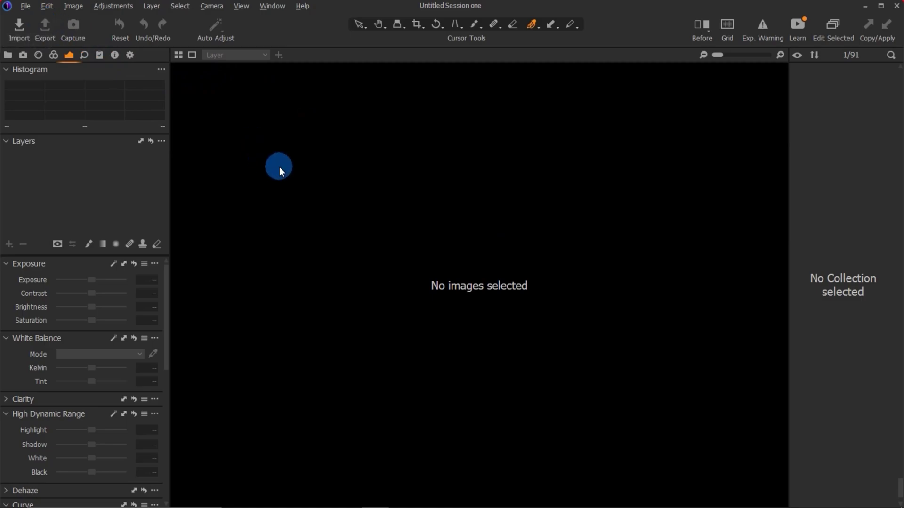
Step: Start a new session and name it "capture one"
click(25, 6)
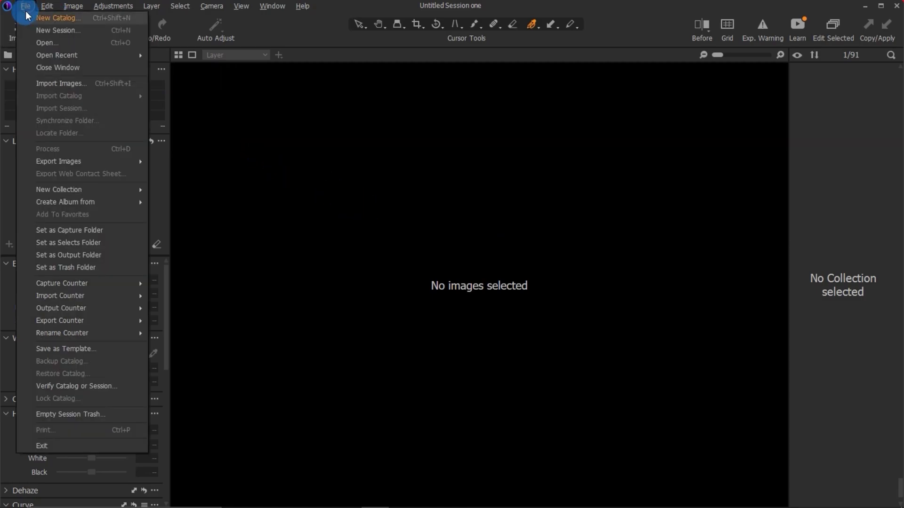
click(67, 29)
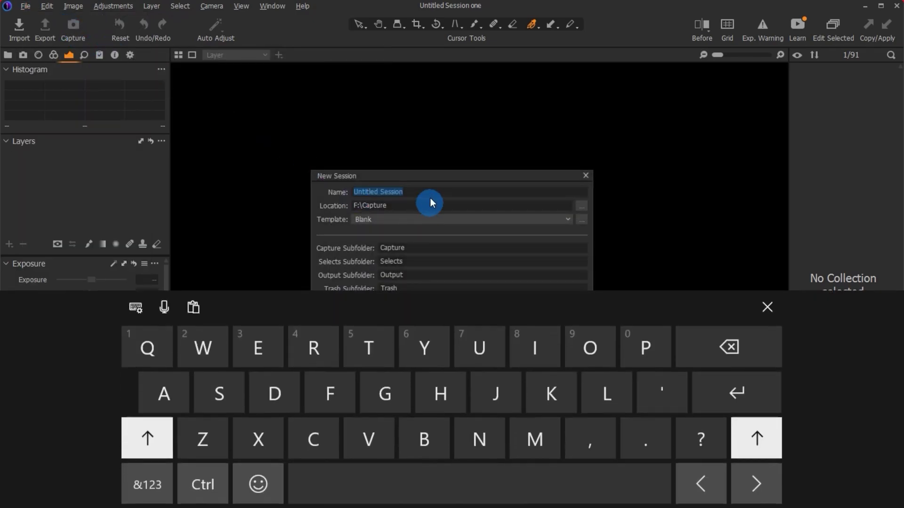
click(756, 299)
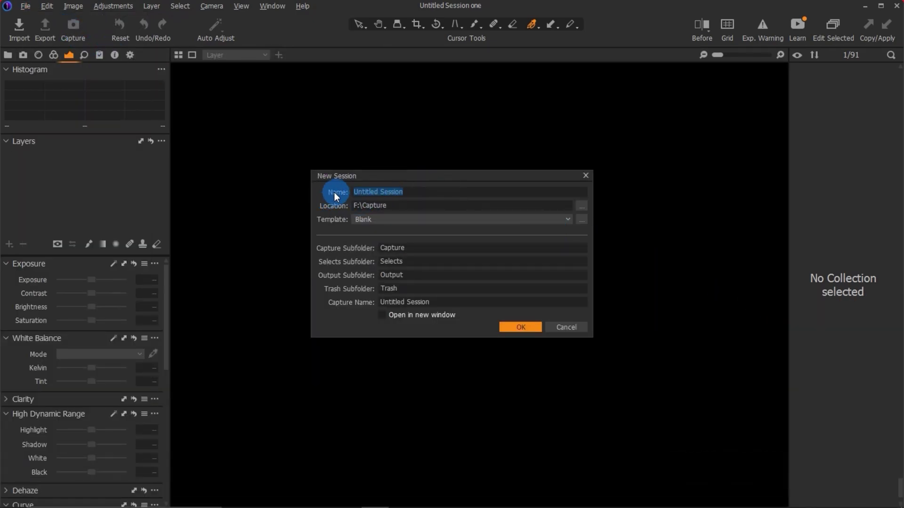
click(409, 192)
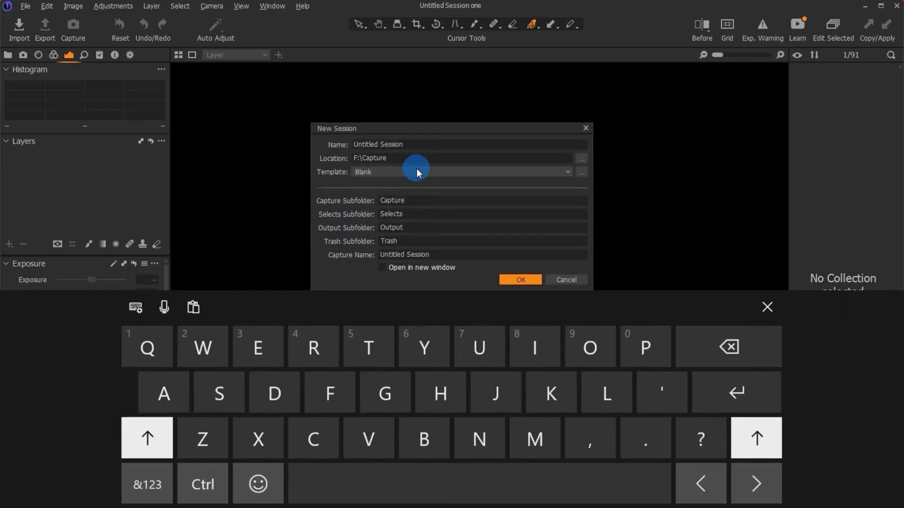
key(BackSpace)
key(BackSpace)
key(BackSpace)
key(BackSpace)
key(BackSpace)
key(BackSpace)
key(BackSpace)
key(BackSpace)
key(BackSpace)
key(BackSpace)
key(BackSpace)
key(BackSpace)
key(BackSpace)
key(BackSpace)
key(BackSpace)
key(BackSpace)
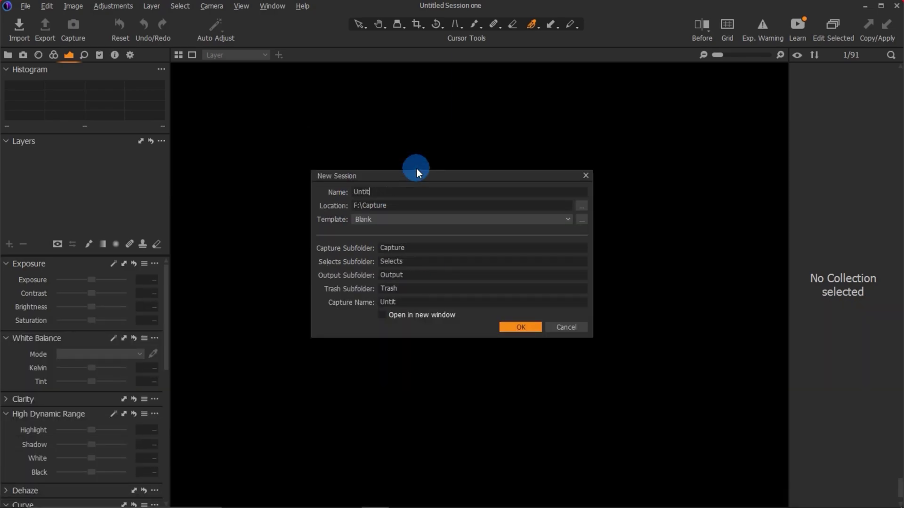
text(capture one)
Step: Choose the Capture folder on drive F: as the session location and create the session
click(581, 206)
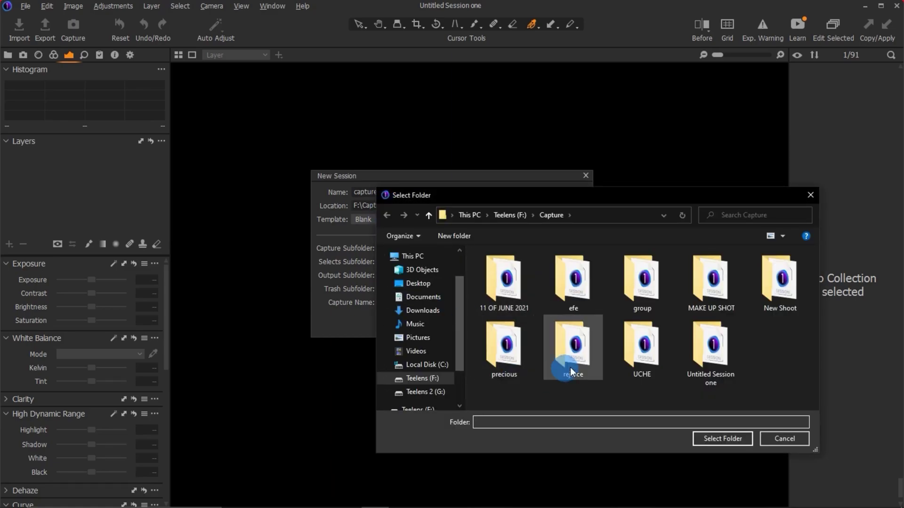
click(429, 379)
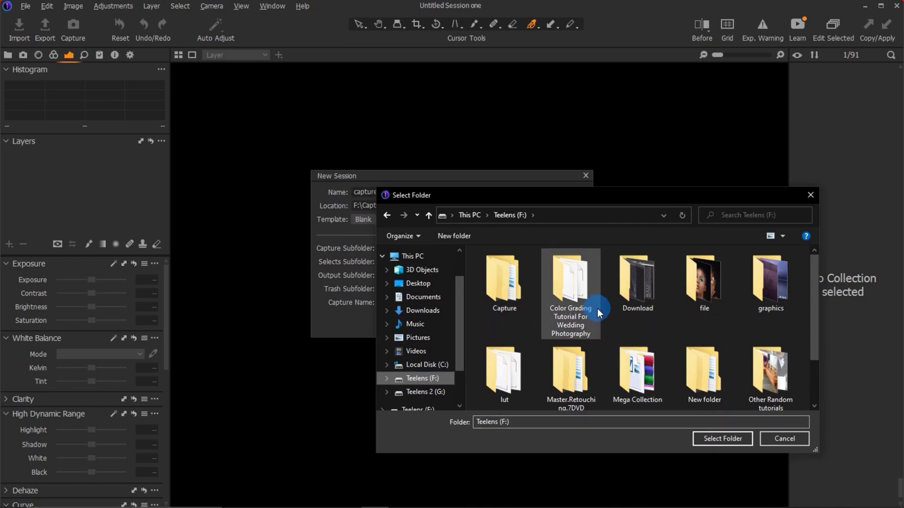
double_click(495, 284)
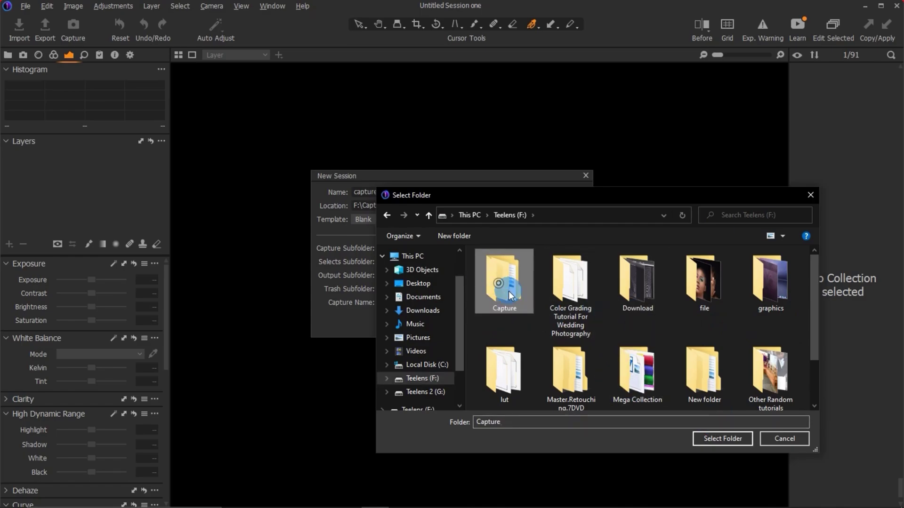
click(721, 438)
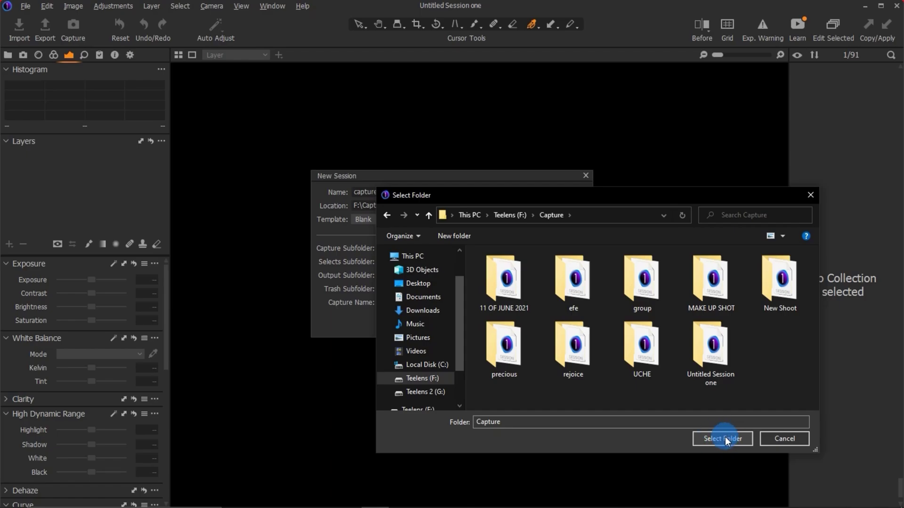
click(725, 437)
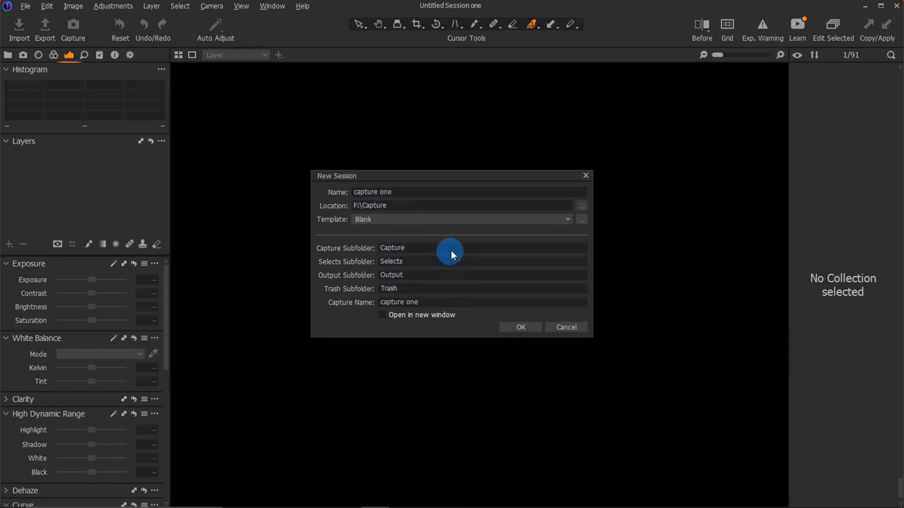
click(522, 327)
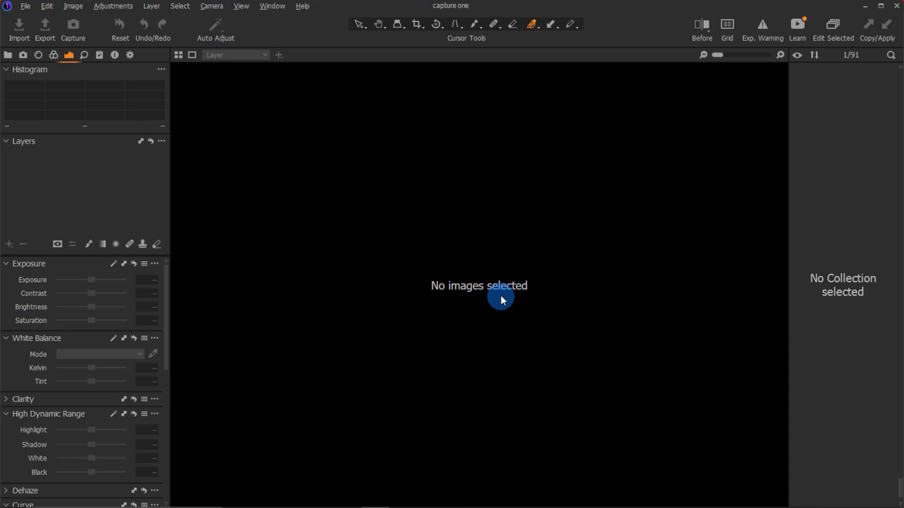
Step: Open the image import and choose the folder named "file" on drive F: as the source to review
click(405, 139)
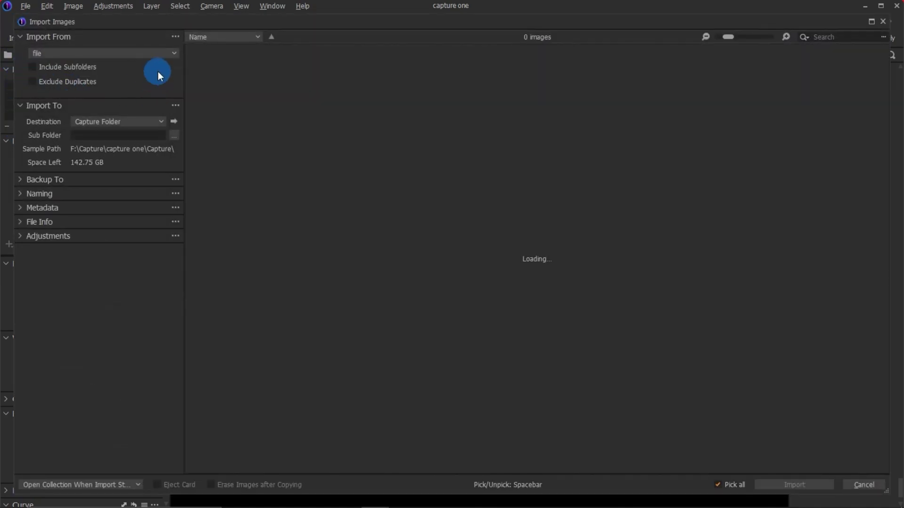
click(133, 53)
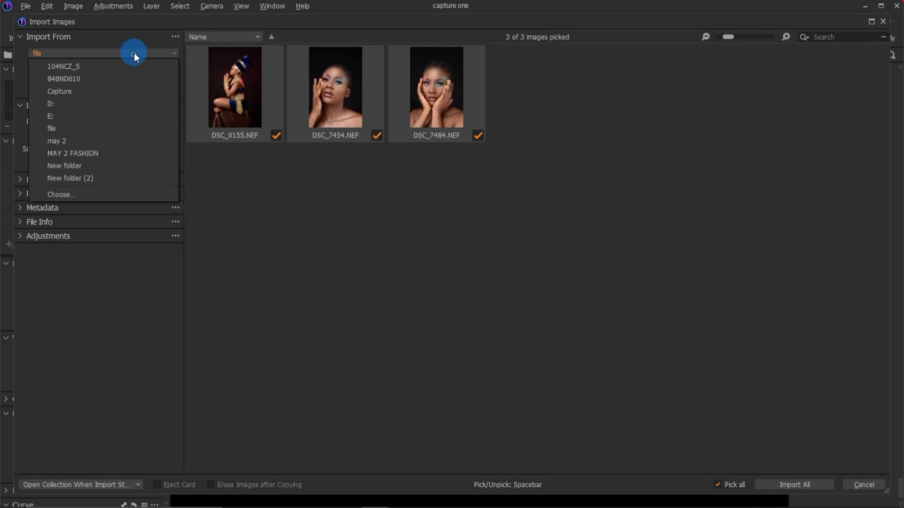
click(88, 194)
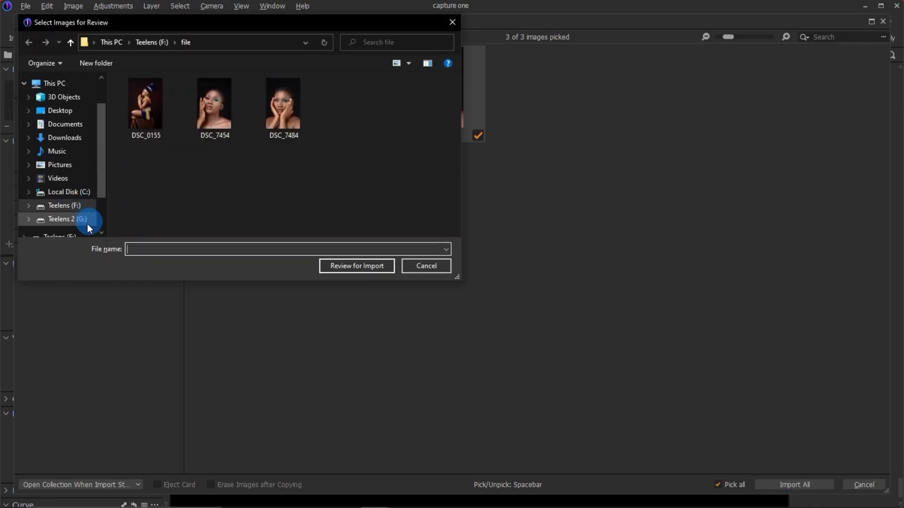
click(66, 206)
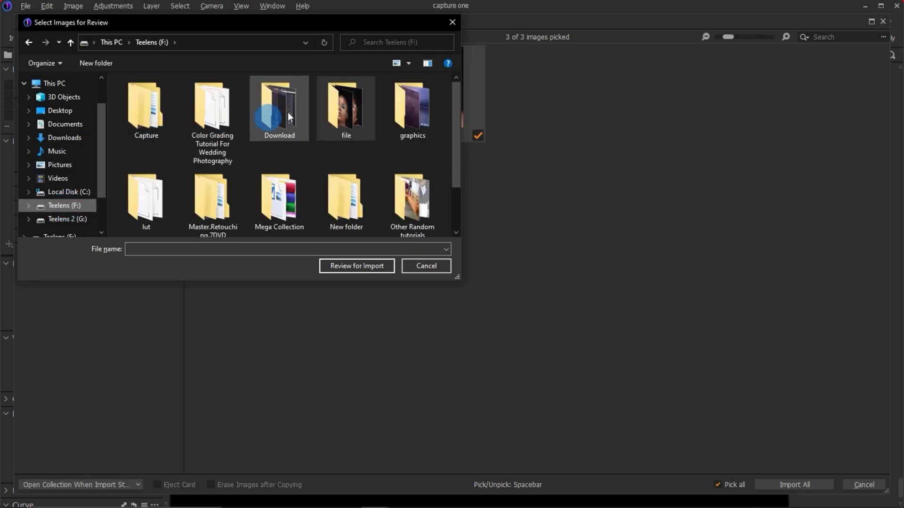
click(353, 117)
double_click(352, 116)
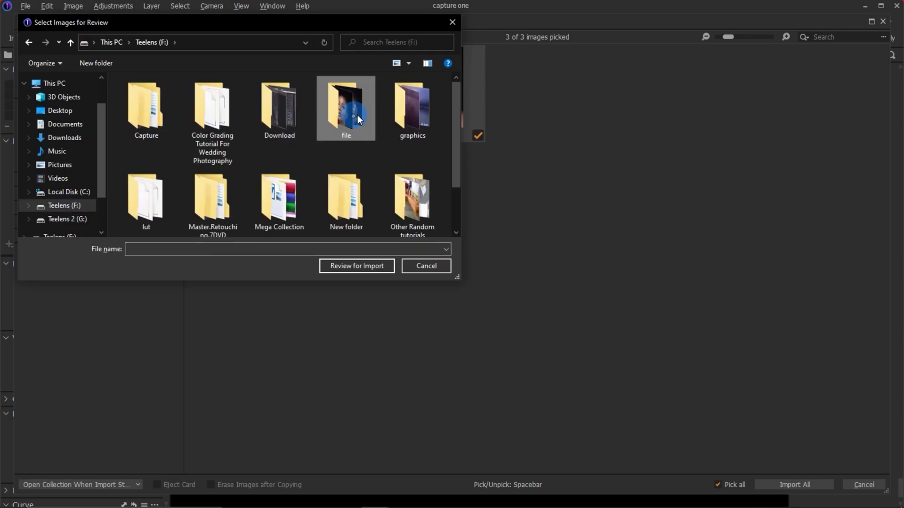
click(153, 125)
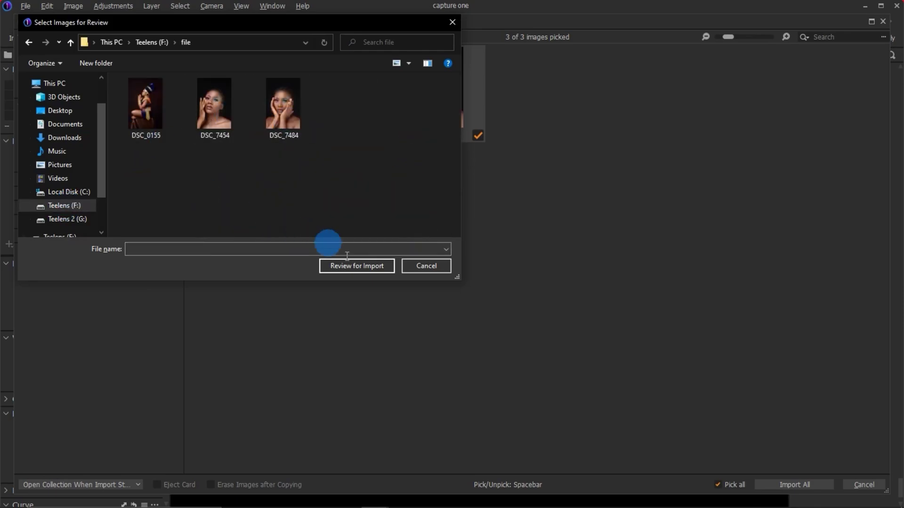
click(365, 266)
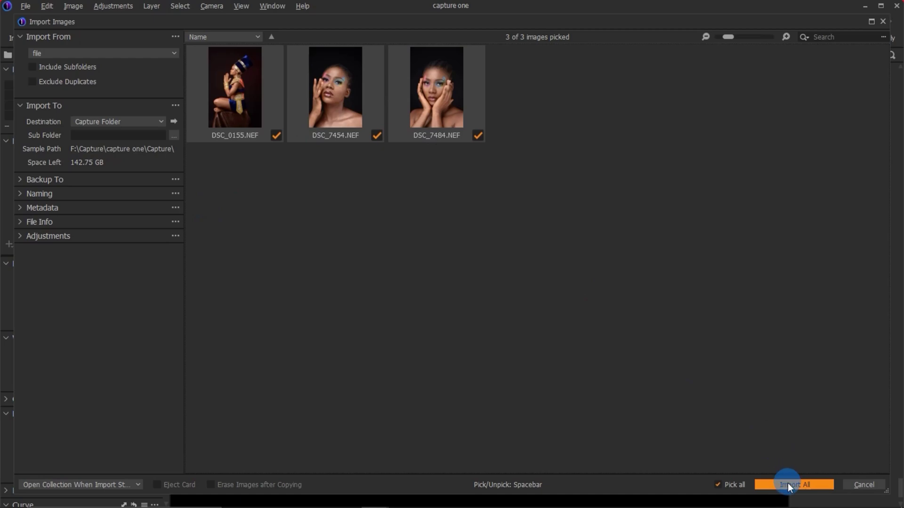
Step: Unpick the three NEF images for import and pick all of them again
click(376, 136)
click(275, 135)
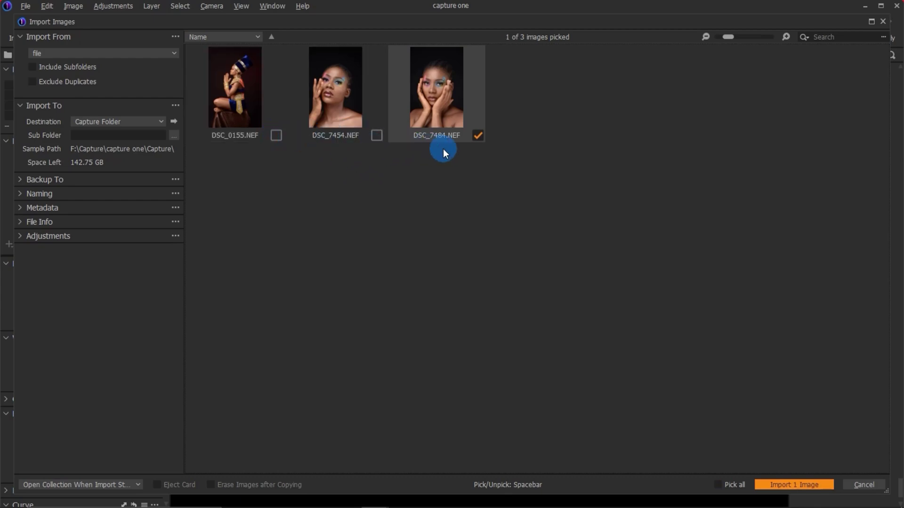
click(479, 135)
click(475, 134)
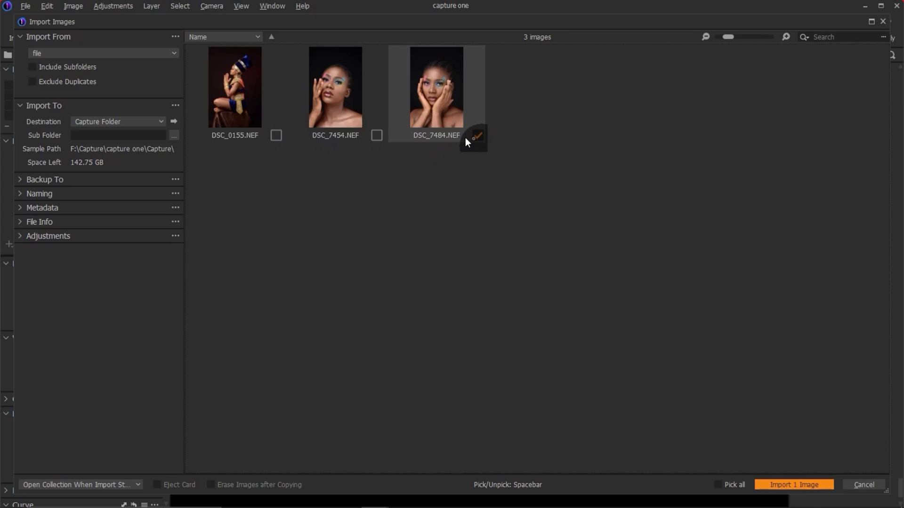
click(372, 134)
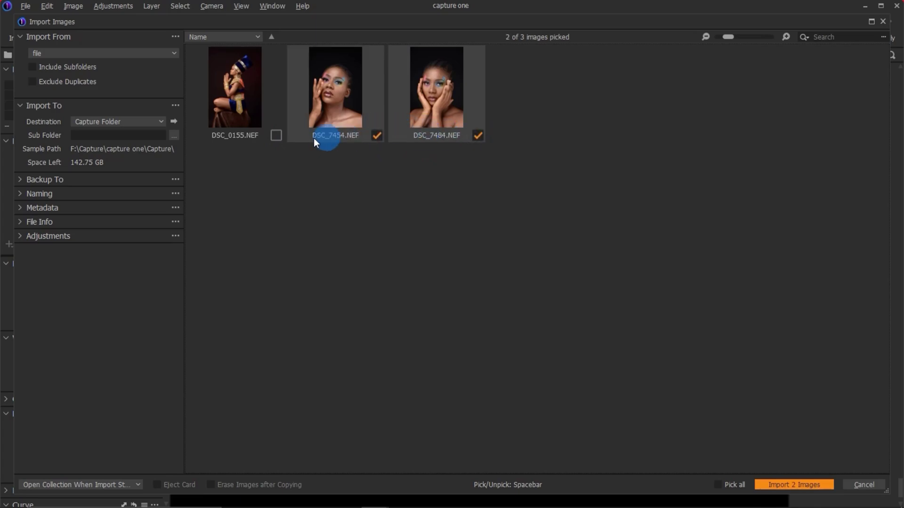
click(277, 136)
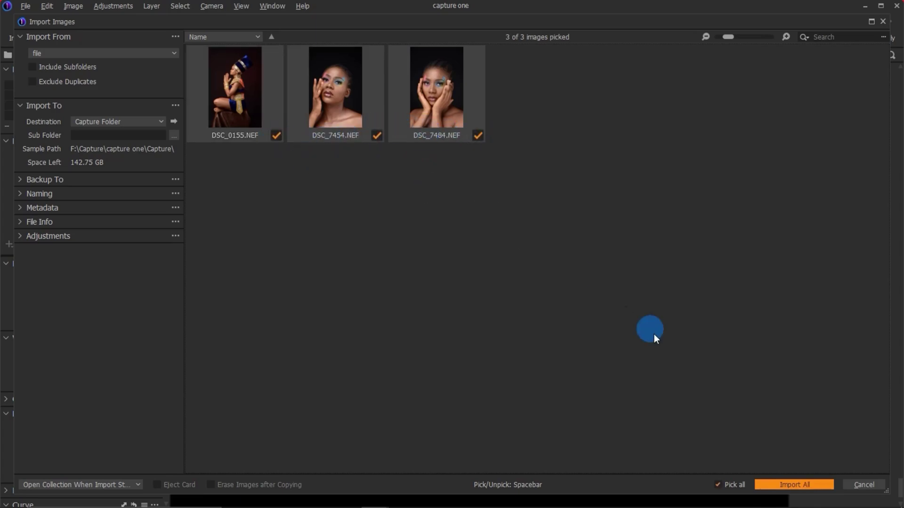
Step: Import all picked images into the session's Capture Folder and view each one, ending on DSC_0155.NEF
click(806, 484)
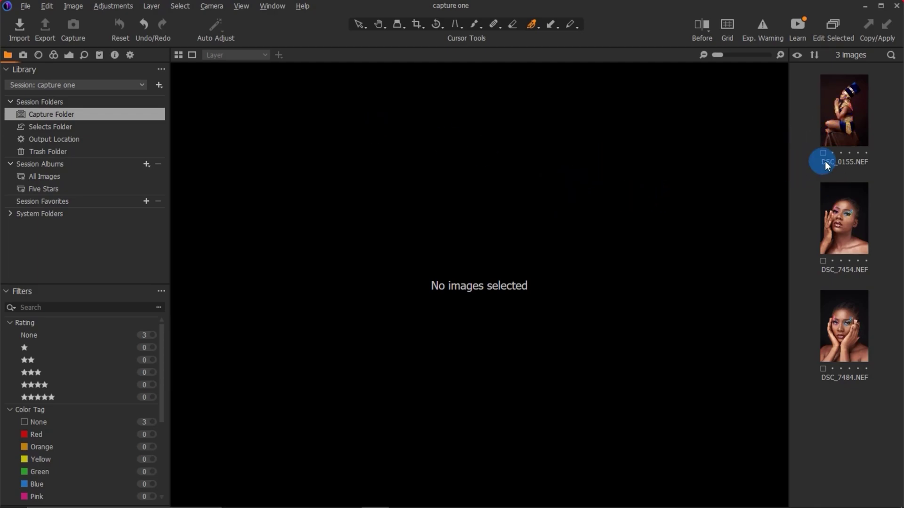
click(841, 109)
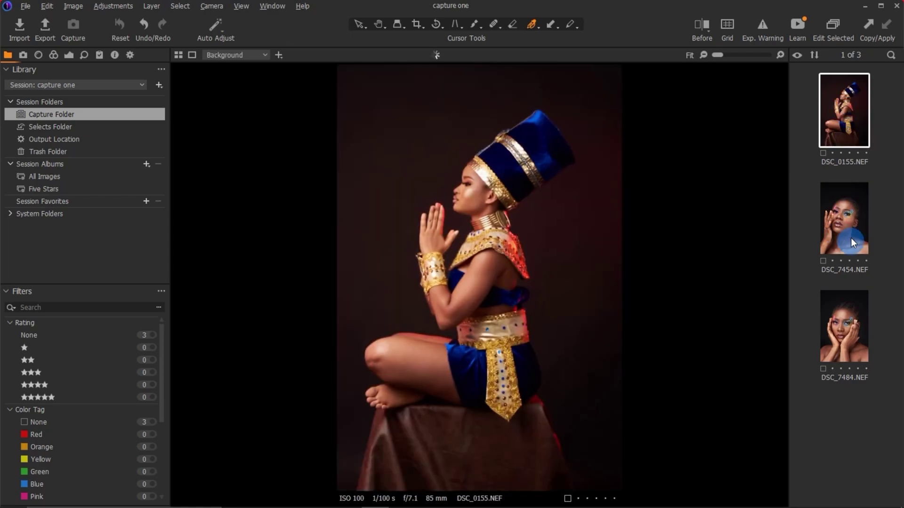
click(855, 240)
click(843, 329)
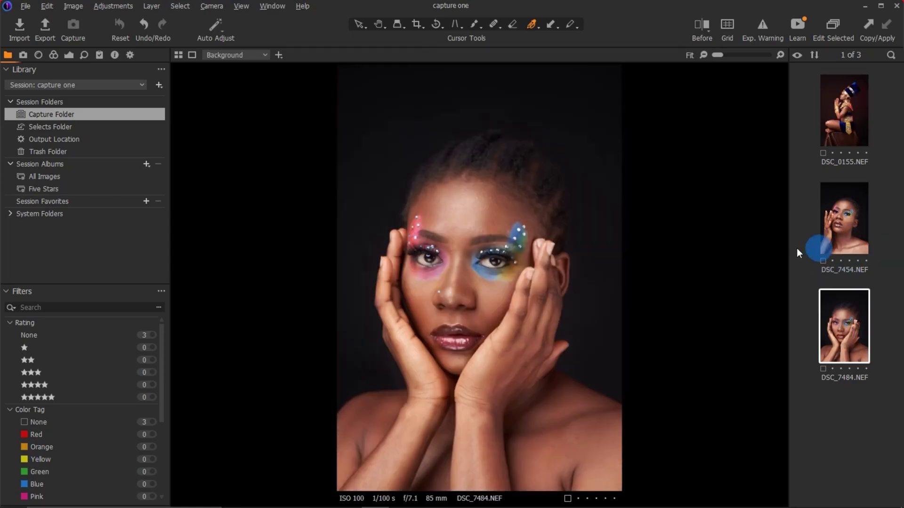
click(834, 227)
click(867, 116)
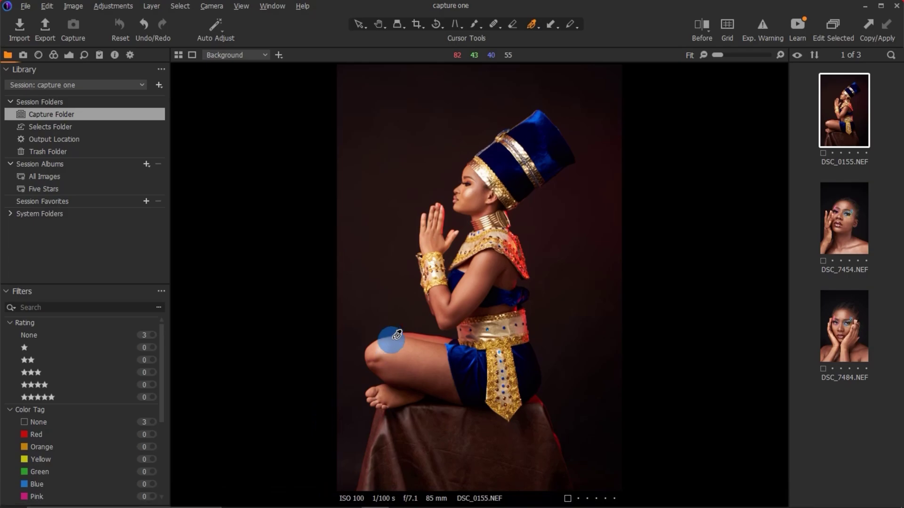
Step: Switch to File Explorer and open the session folder "capture one" inside the Capture folder on drive F:
key(super)
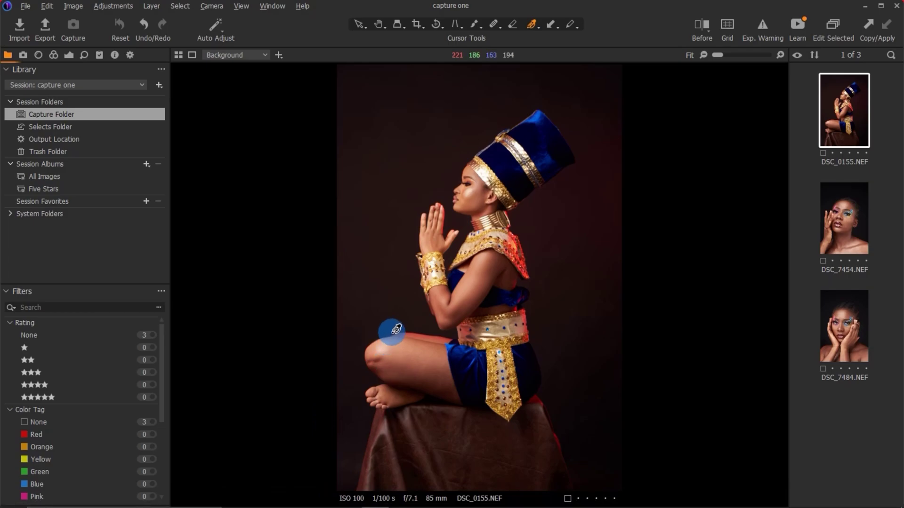
key(super+e)
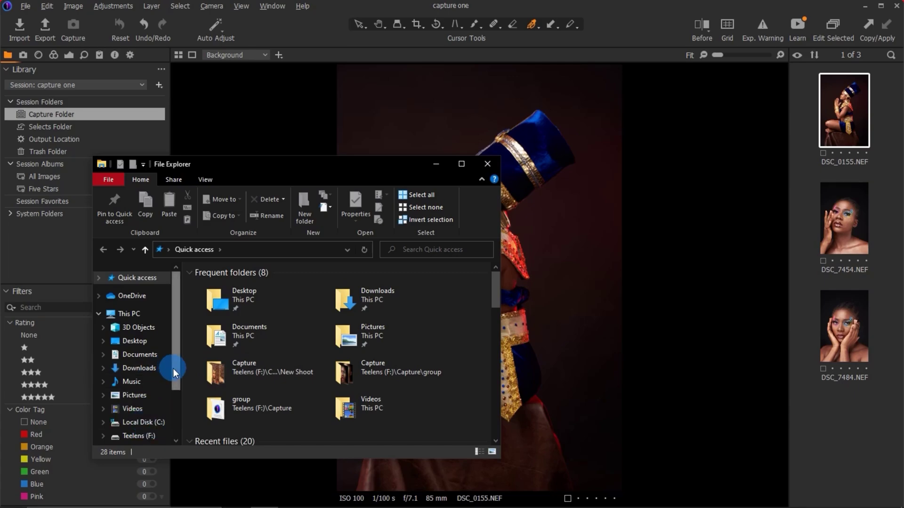
drag(173, 369, 173, 416)
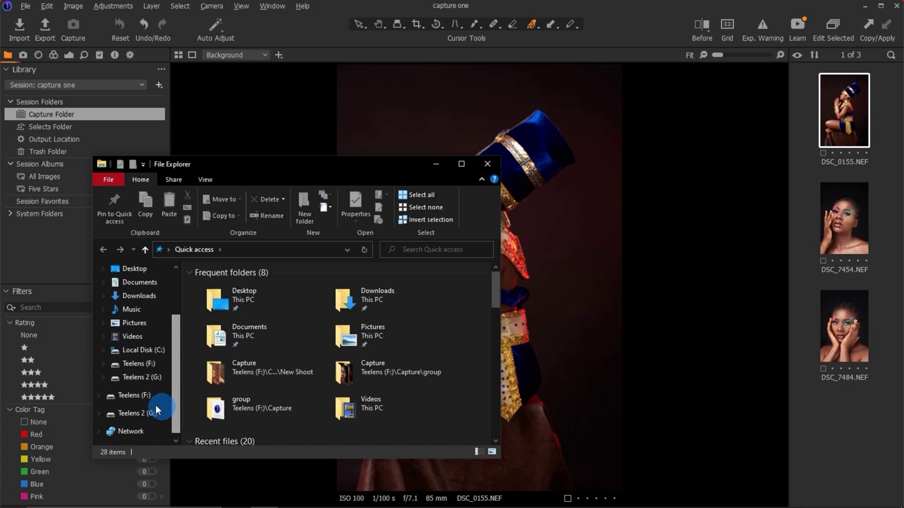
click(149, 364)
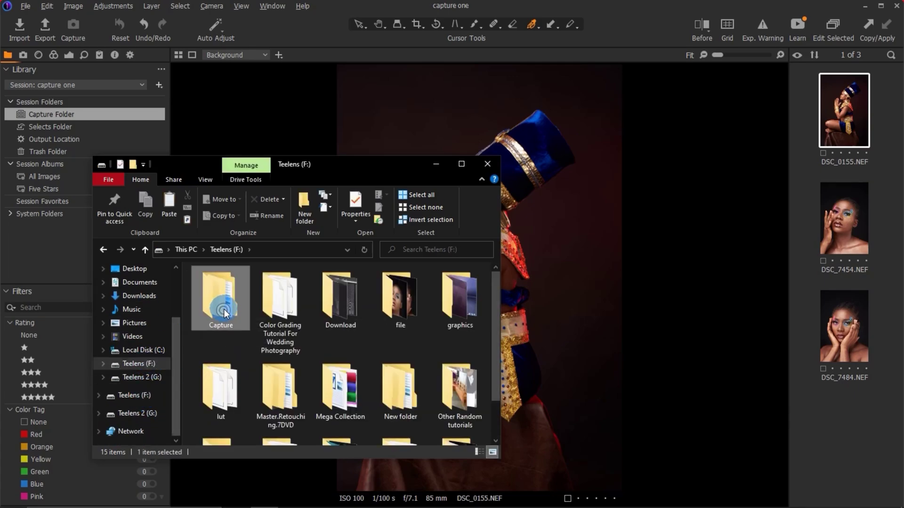
double_click(220, 306)
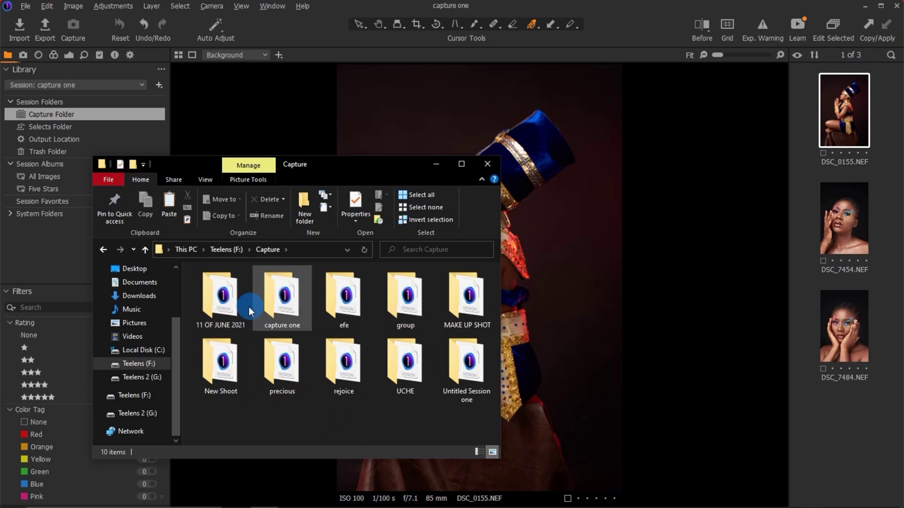
click(278, 304)
double_click(281, 302)
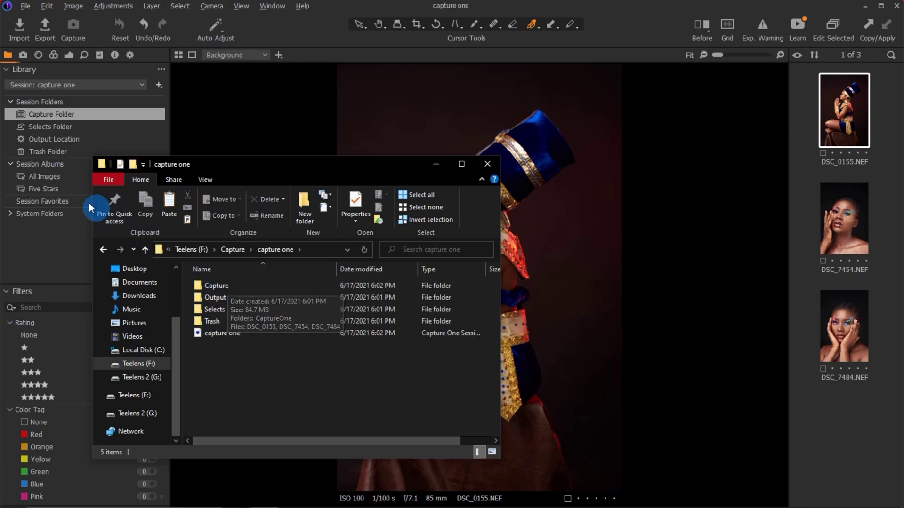
Step: Inspect the contents of the session's Capture subfolder and return to the "capture one" folder
click(228, 285)
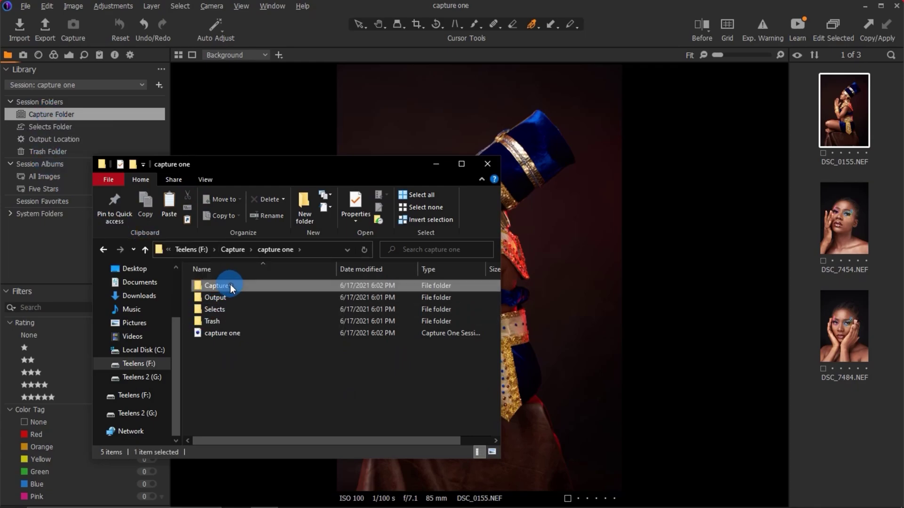
double_click(230, 285)
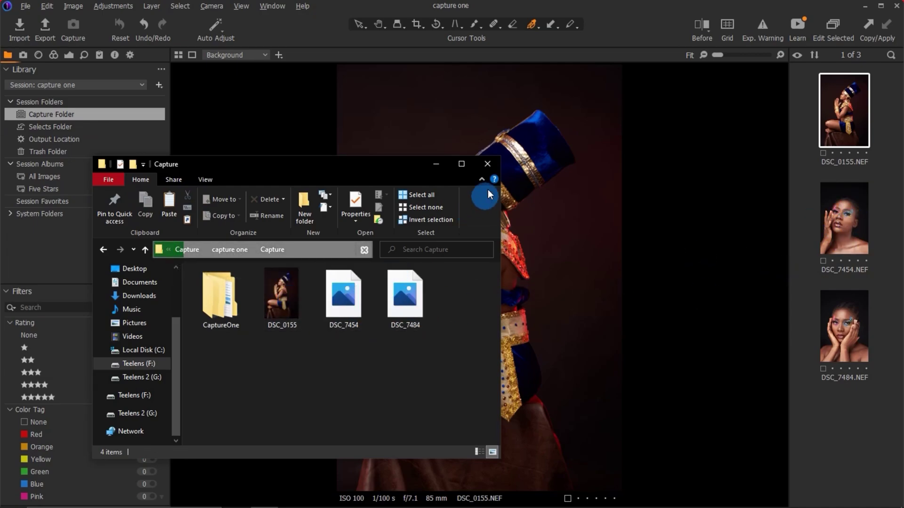
click(104, 249)
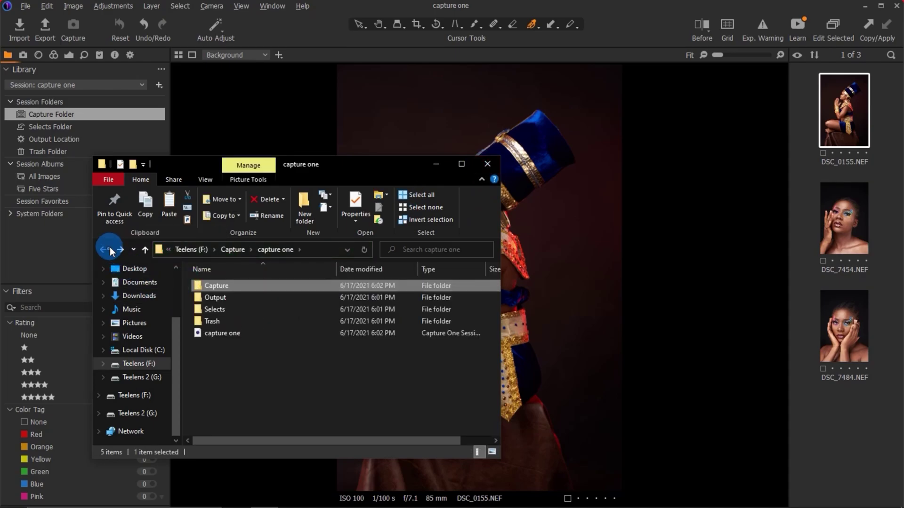
Step: Return to the parent Capture folder on drive F: and select the "capture one" session folder
click(109, 249)
click(290, 309)
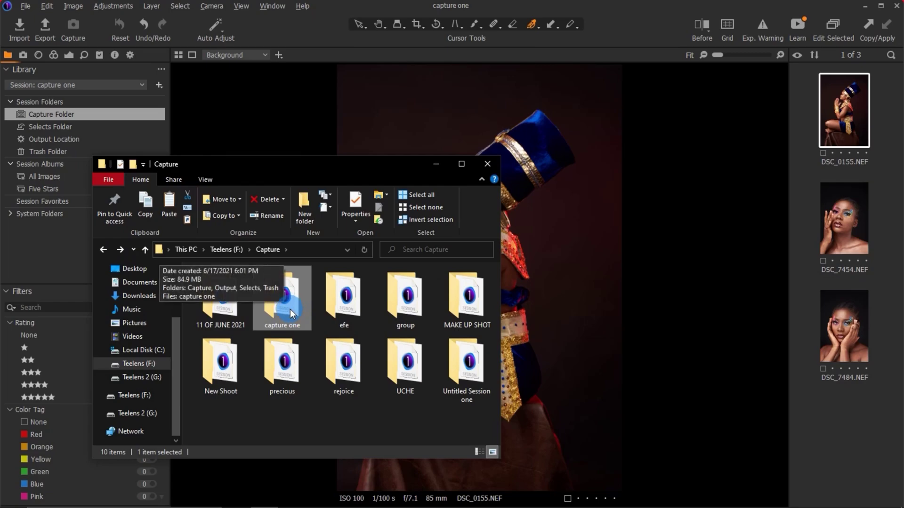
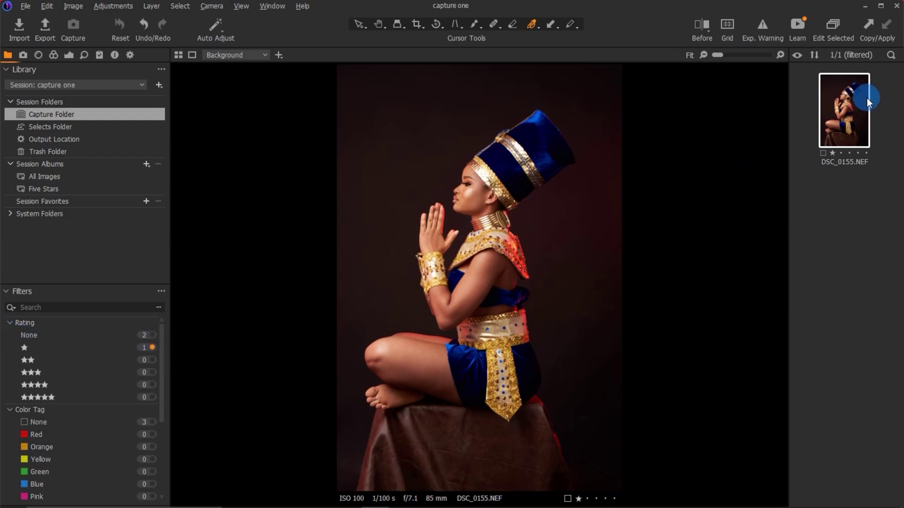
Step: Rate the unrated image DSC_7484.NEF five stars and filter the browser to five-star images
click(149, 336)
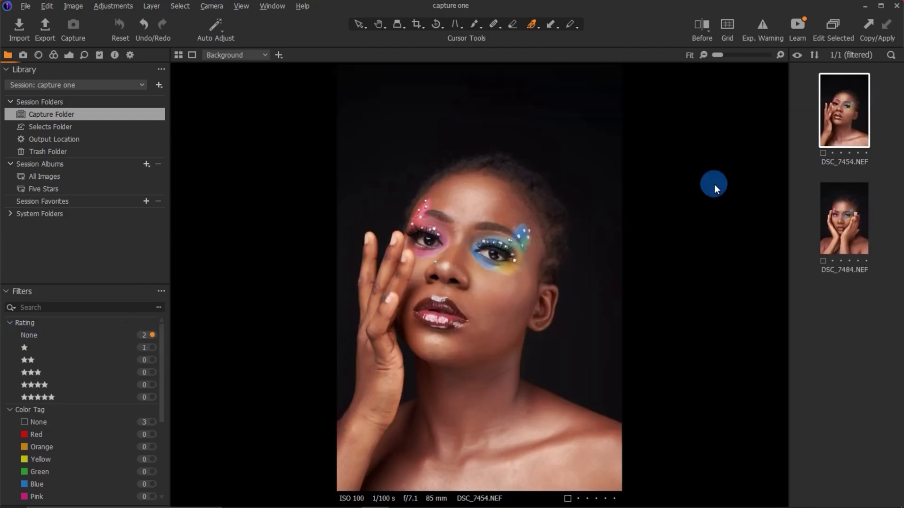
click(848, 219)
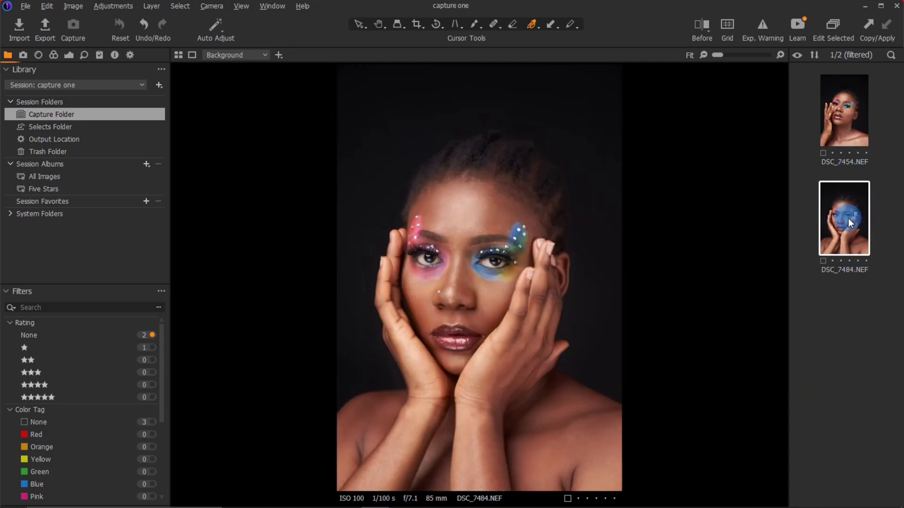
key(5)
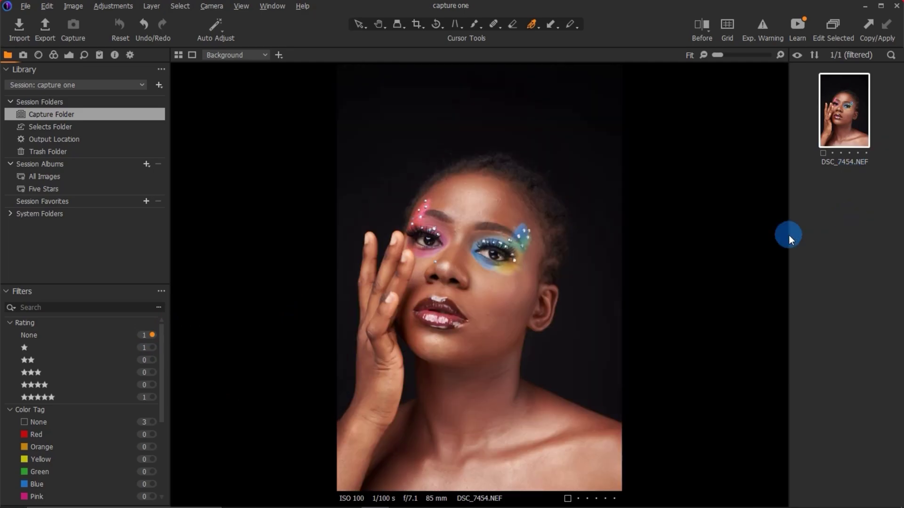
click(151, 398)
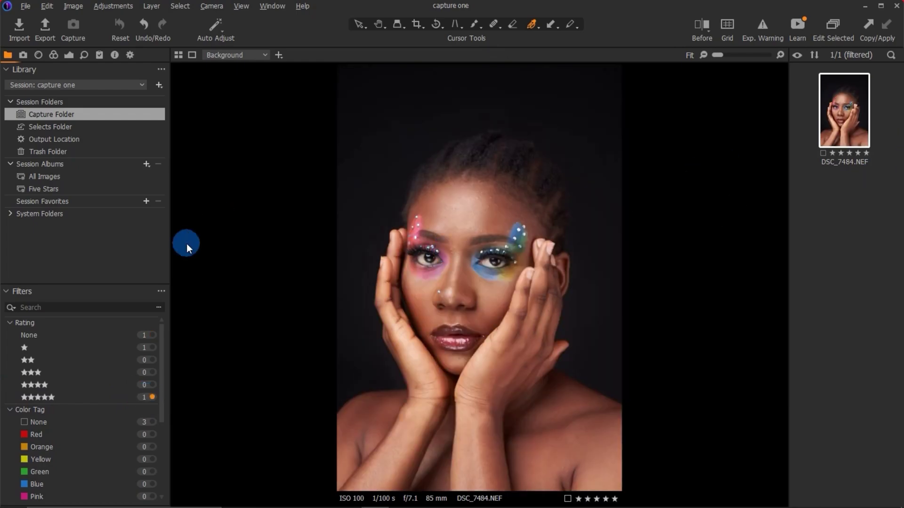
Step: Clear the star ratings of DSC_7484.NEF and DSC_0155.NEF, and filter the browser to unrated images
key(0)
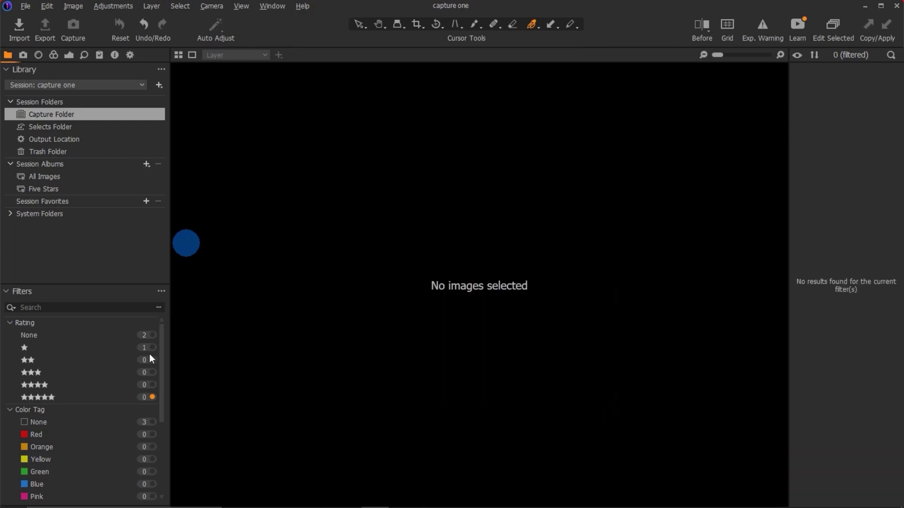
click(151, 379)
click(144, 349)
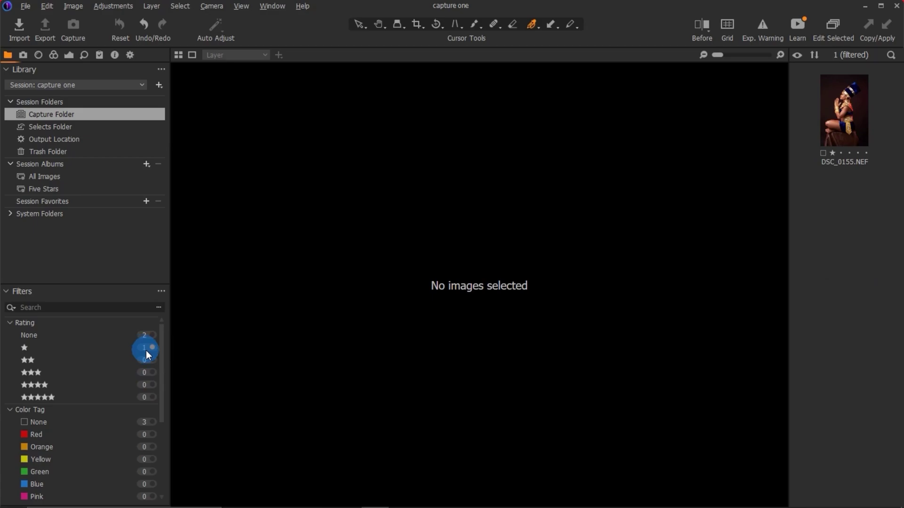
click(836, 160)
click(857, 110)
key(0)
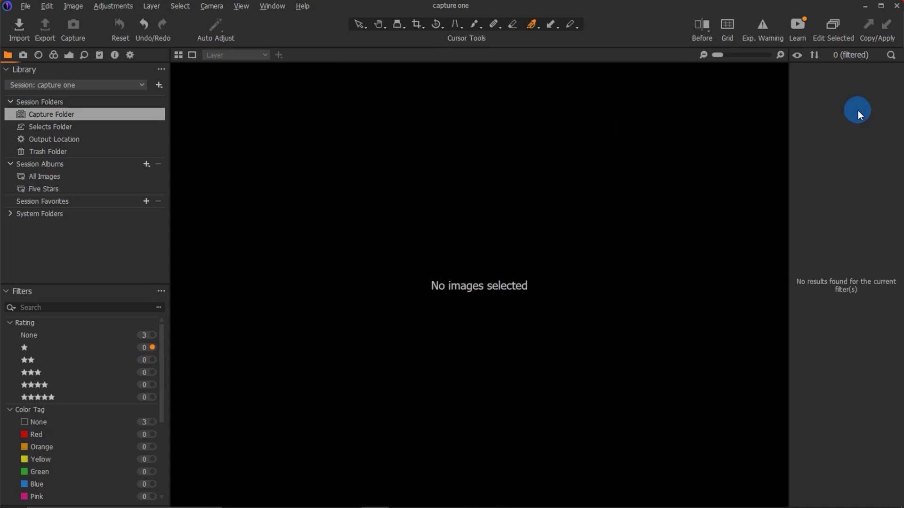
click(66, 351)
click(146, 335)
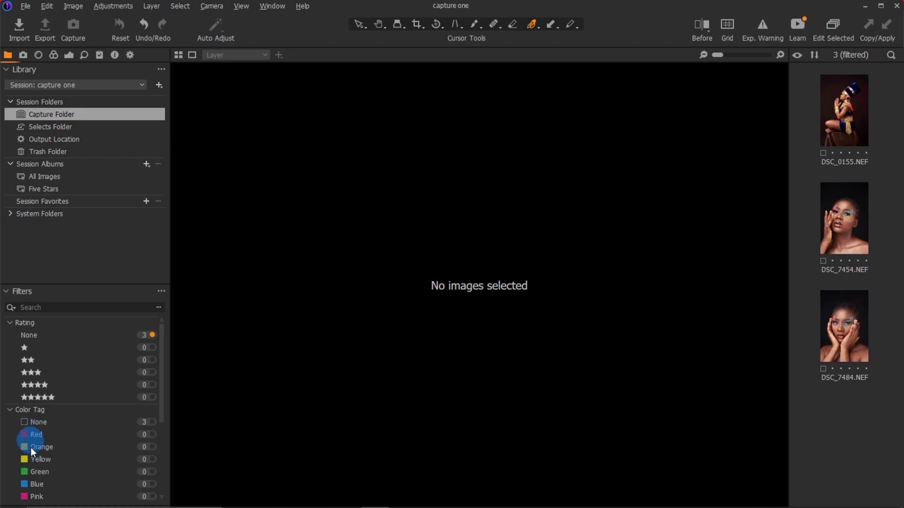
Step: Tag DSC_0155.NEF with the Red color tag and filter the browser to red-tagged images
click(824, 152)
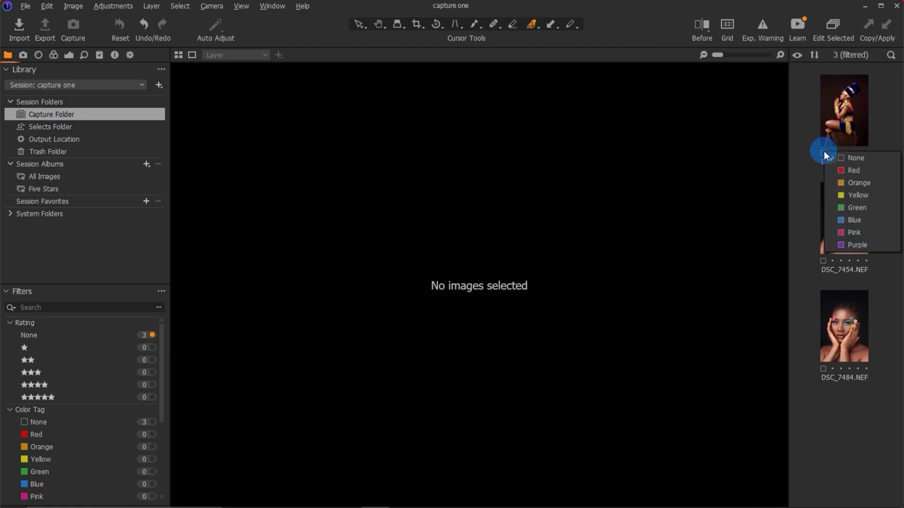
click(853, 170)
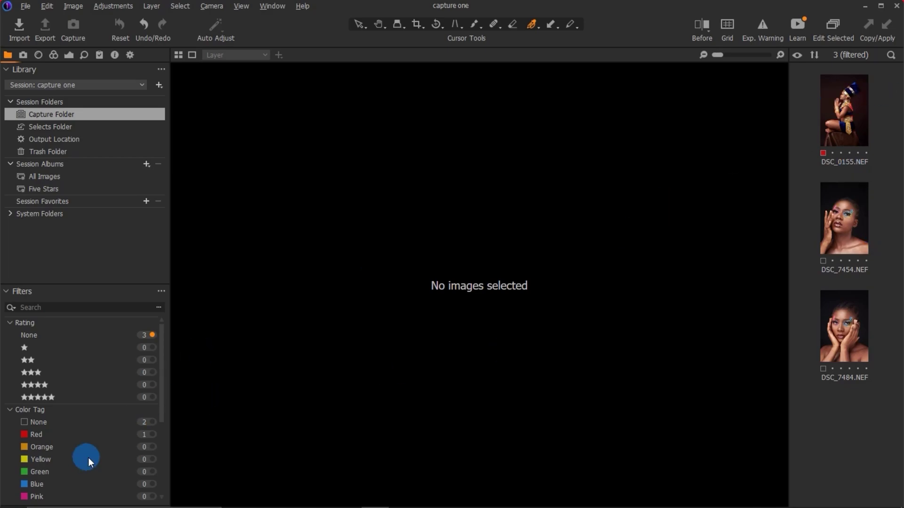
click(146, 434)
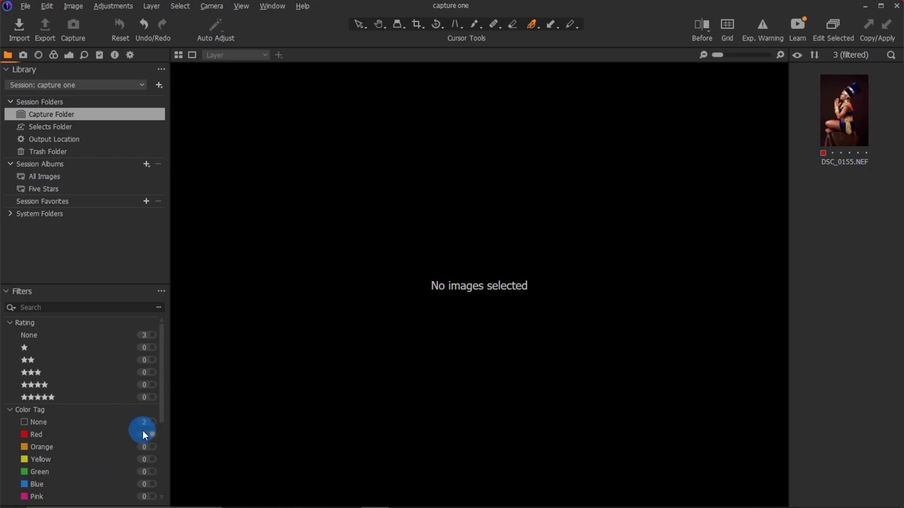
Step: Reset the color tag of DSC_0155.NEF to None and filter the browser by unrated images again
click(823, 154)
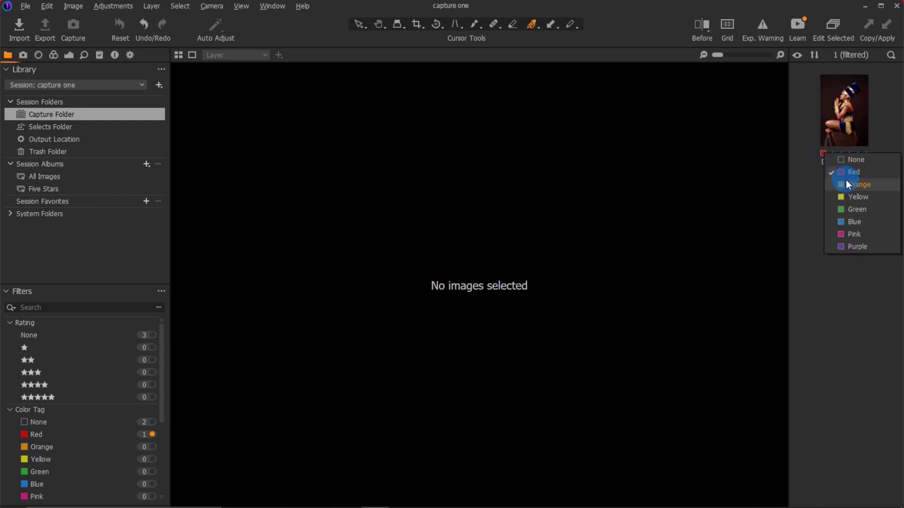
click(852, 161)
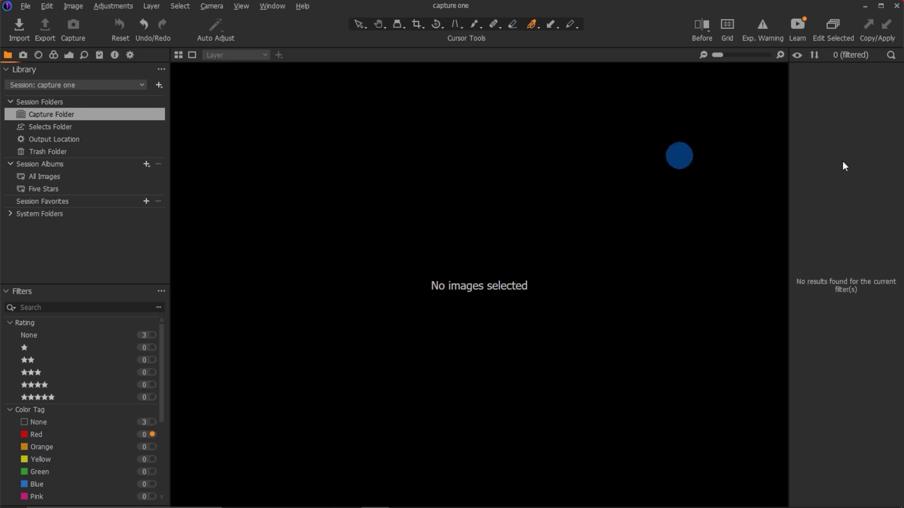
click(144, 335)
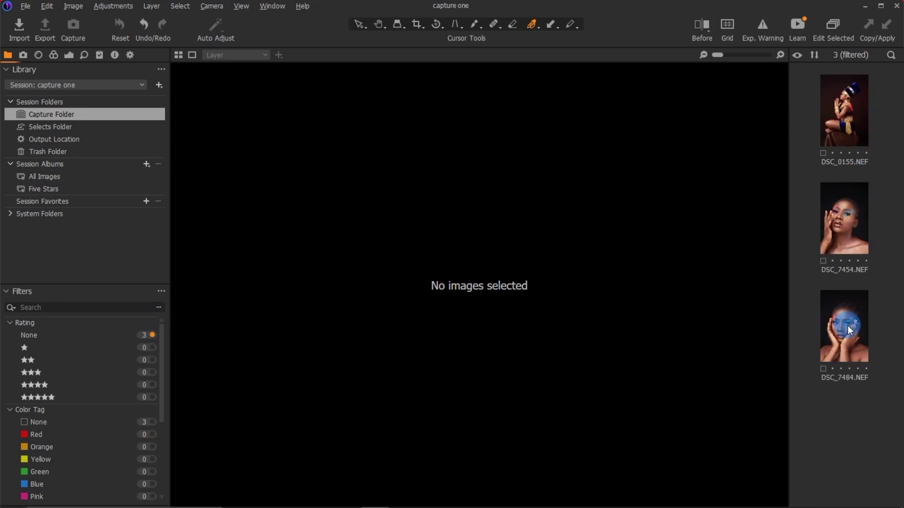
Step: Select DSC_7454.NEF and set its ICC profile to Canon EOS R6 ProStandard in Base Characteristics
key(Right)
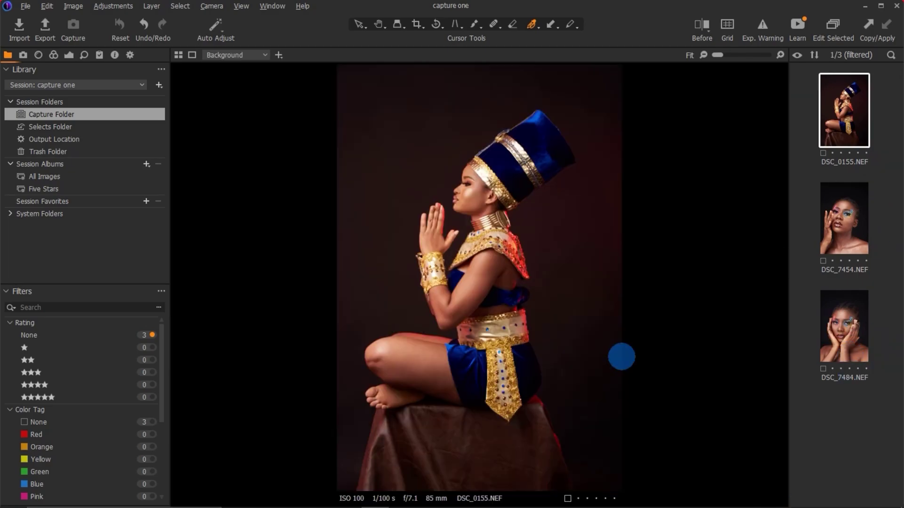
click(845, 207)
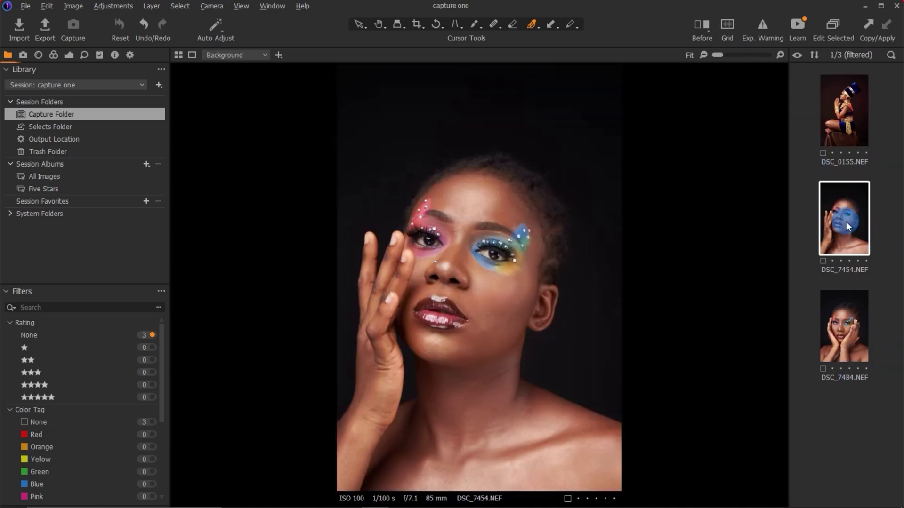
click(54, 57)
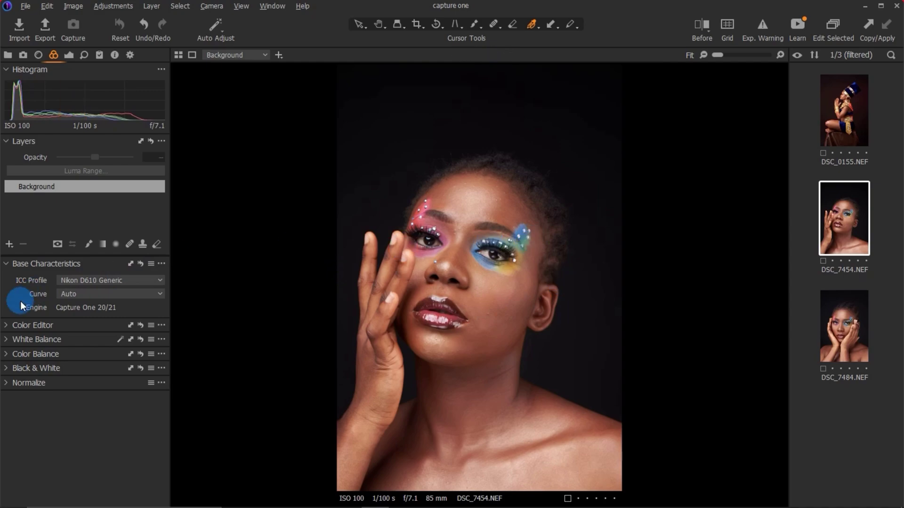
click(102, 278)
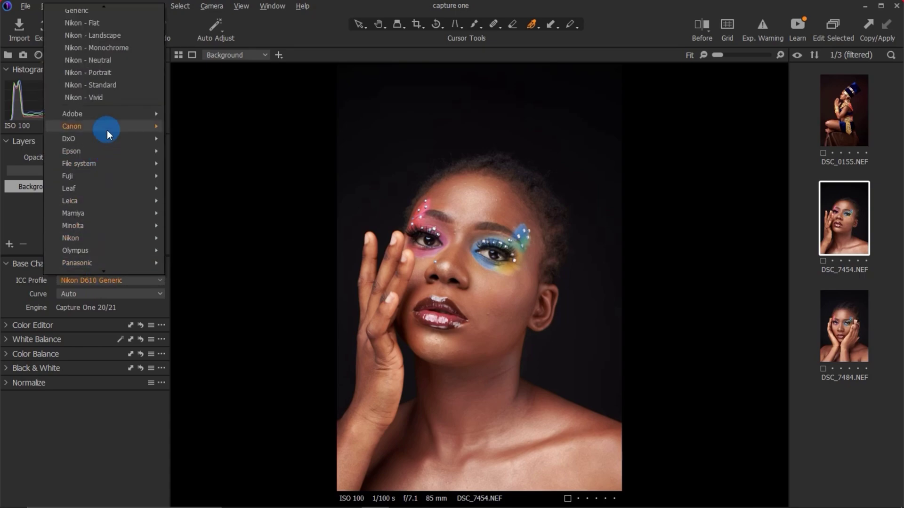
mouse_move(106, 128)
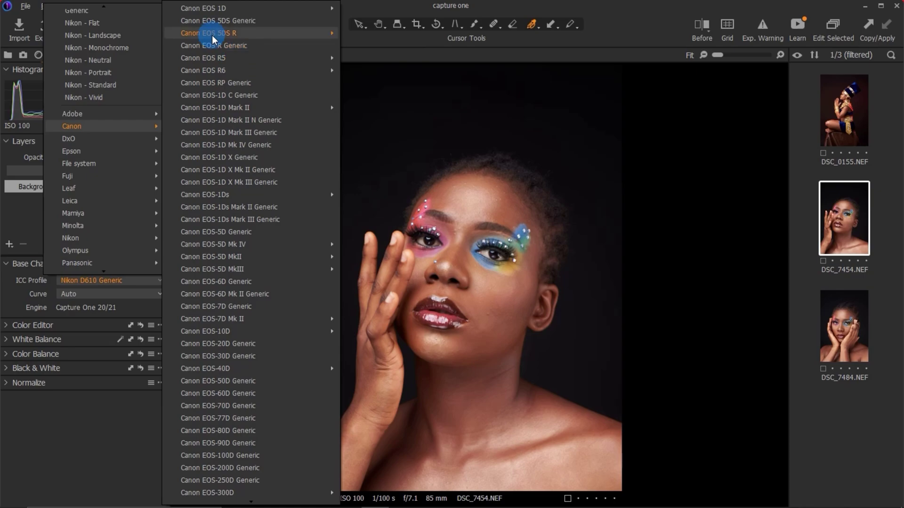
mouse_move(214, 72)
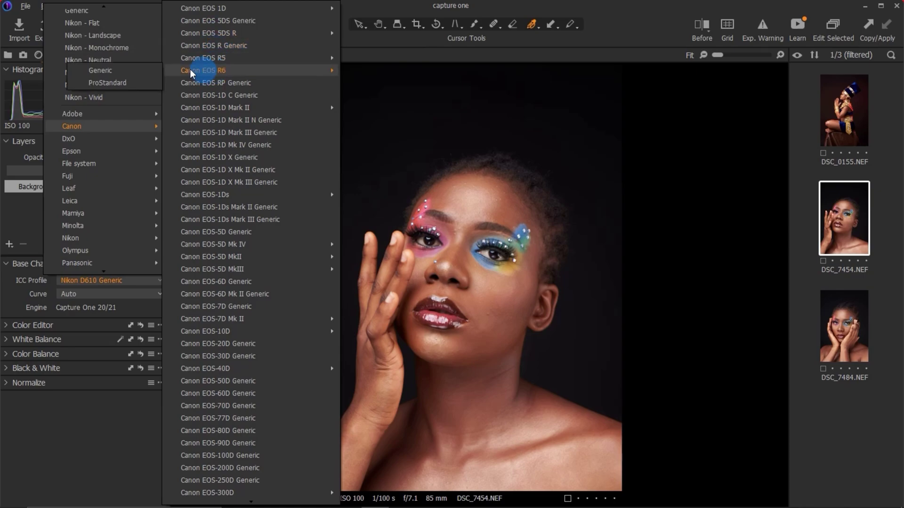
click(124, 82)
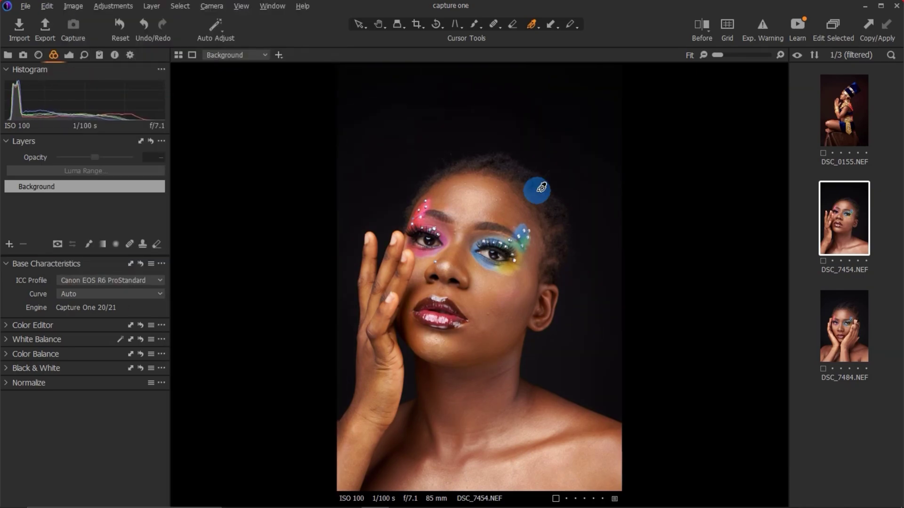
Step: Compare DSC_7454.NEF before and after with the split view, at fit size and enlarged to 25%
click(698, 27)
drag(478, 278, 700, 318)
drag(620, 279, 248, 373)
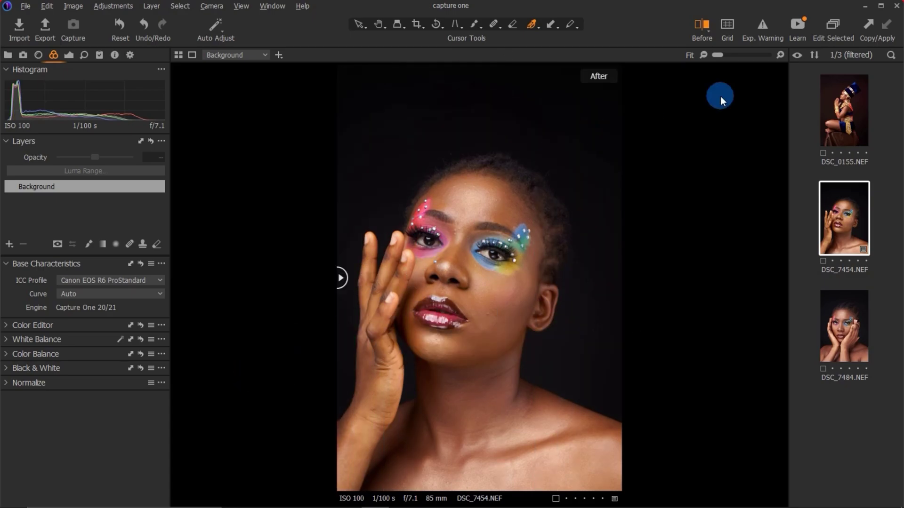
click(724, 55)
click(725, 56)
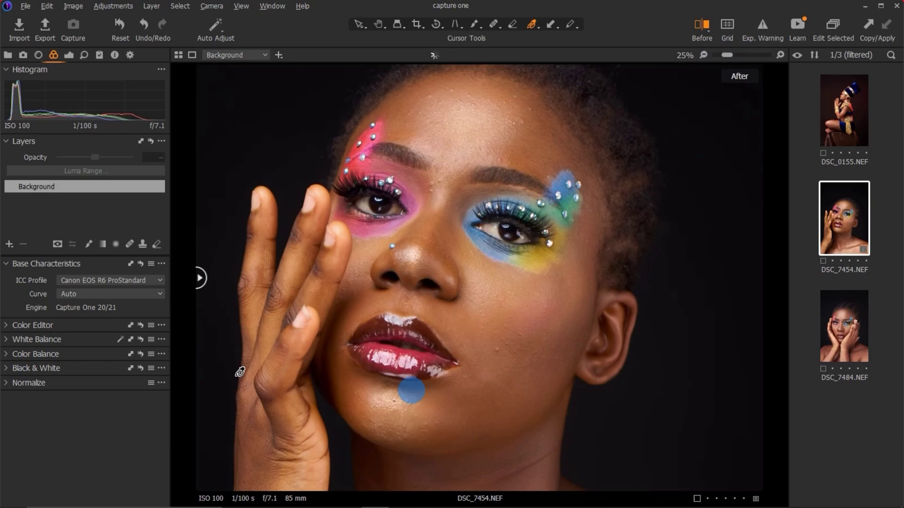
drag(198, 283, 197, 392)
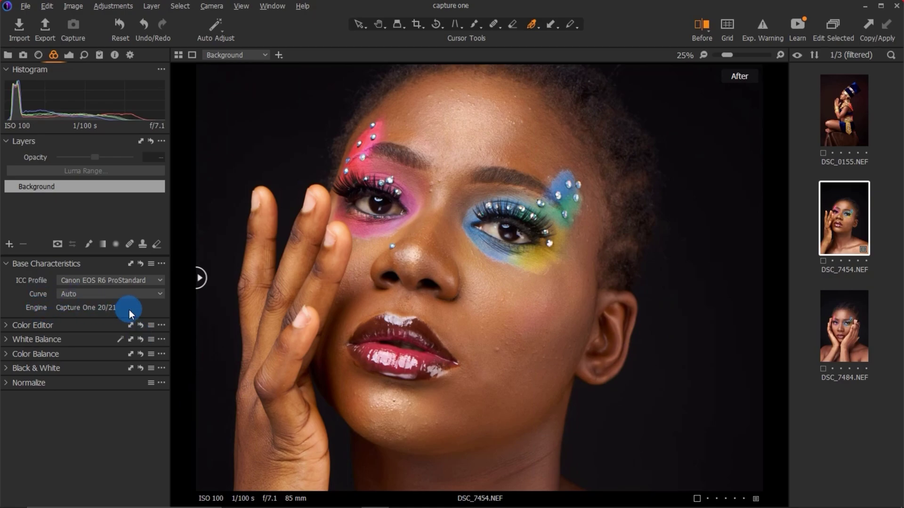
Step: Look through the available ICC profiles and sweep the before/after divider over the enlarged portrait again
click(139, 277)
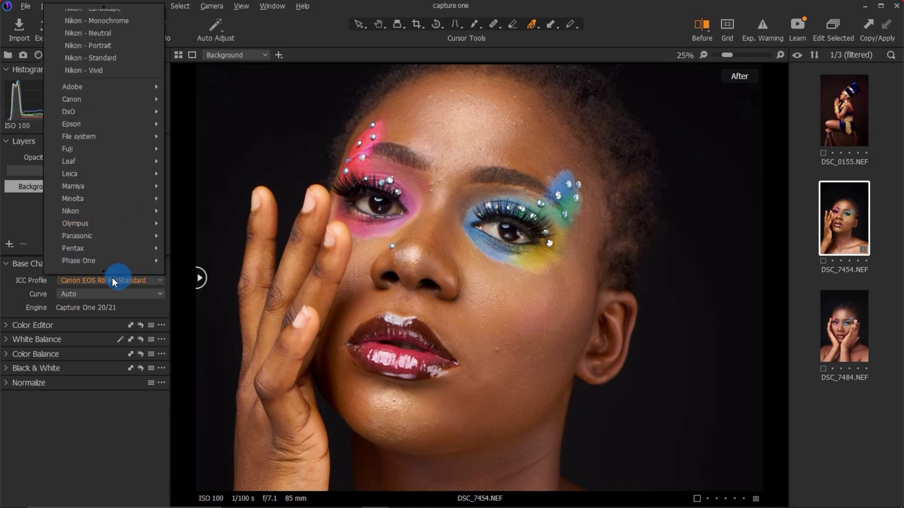
click(10, 284)
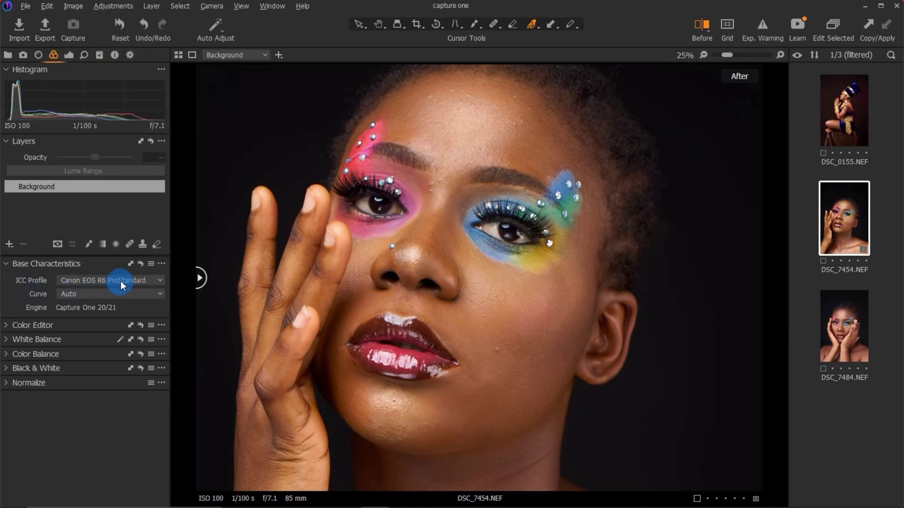
mouse_move(201, 279)
mouse_down()
mouse_move(758, 277)
mouse_move(197, 282)
mouse_up()
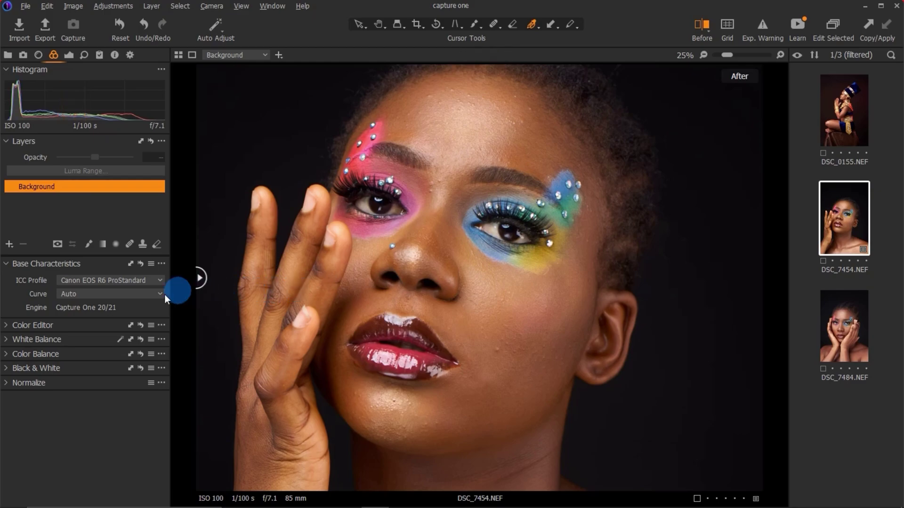
drag(204, 280, 113, 294)
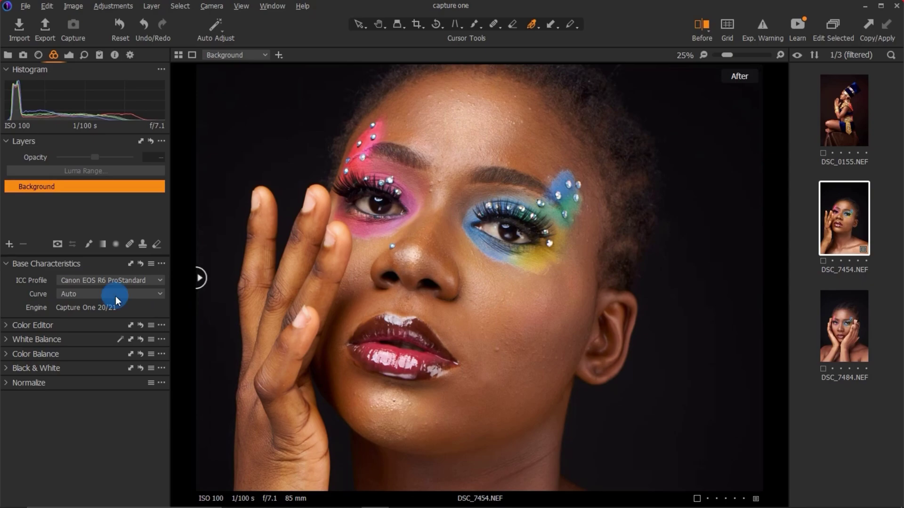
Step: Add a new filled adjustment layer to DSC_7454.NEF for exposure adjustments
click(72, 55)
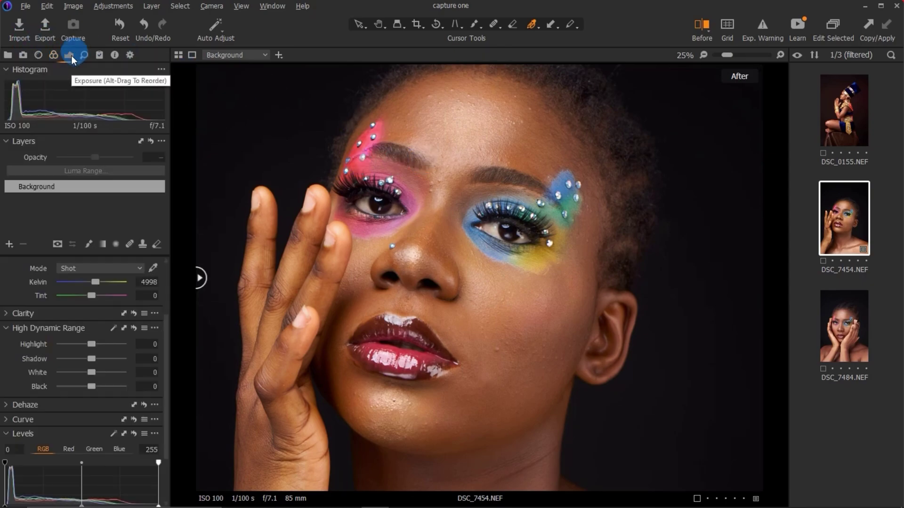
click(9, 245)
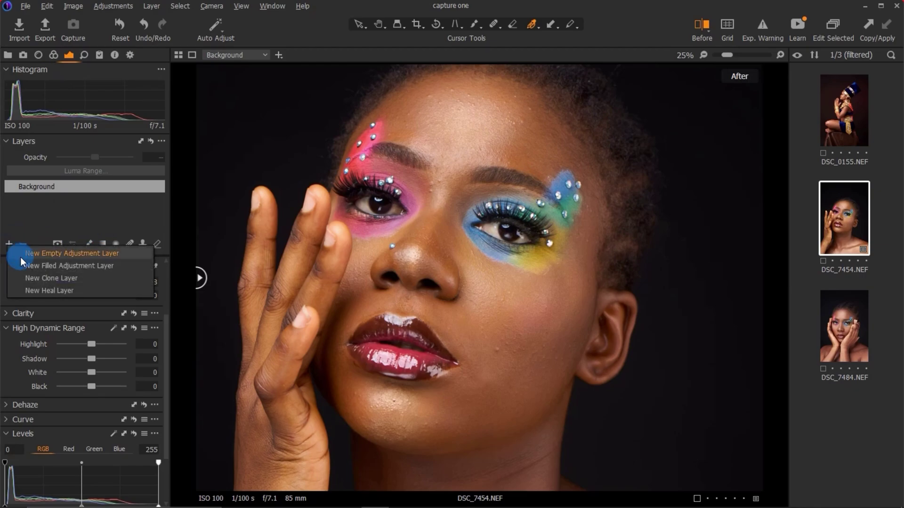
click(61, 266)
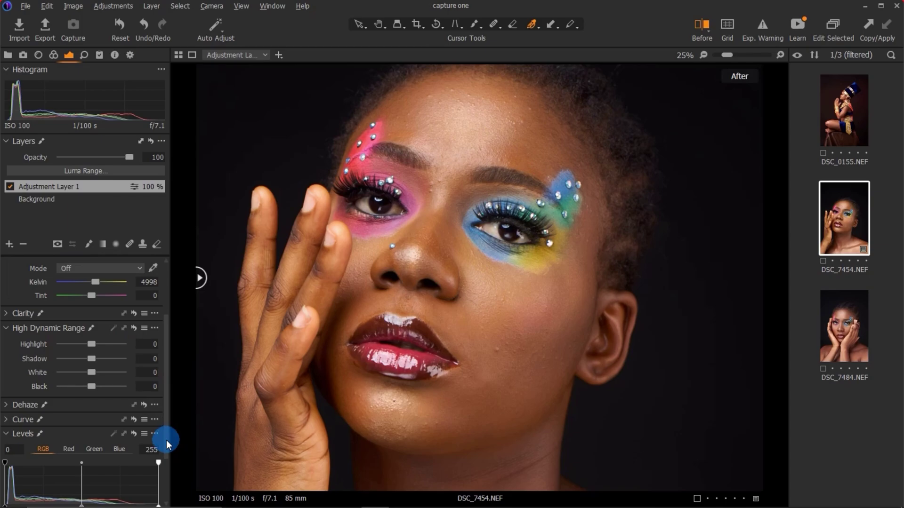
Step: Set the High Dynamic Range Highlight to -82 and Shadow to 5 on the filled adjustment layer
scroll(166, 442, down, 1)
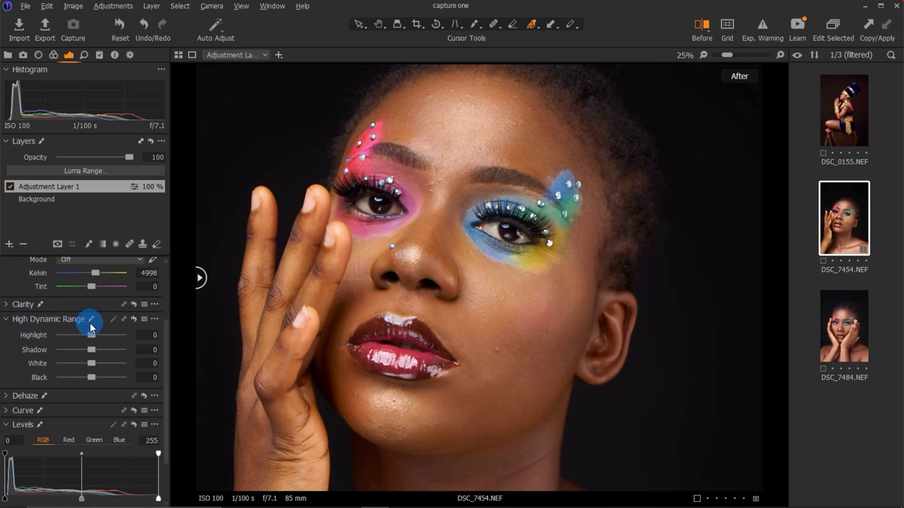
drag(92, 335, 93, 356)
click(90, 352)
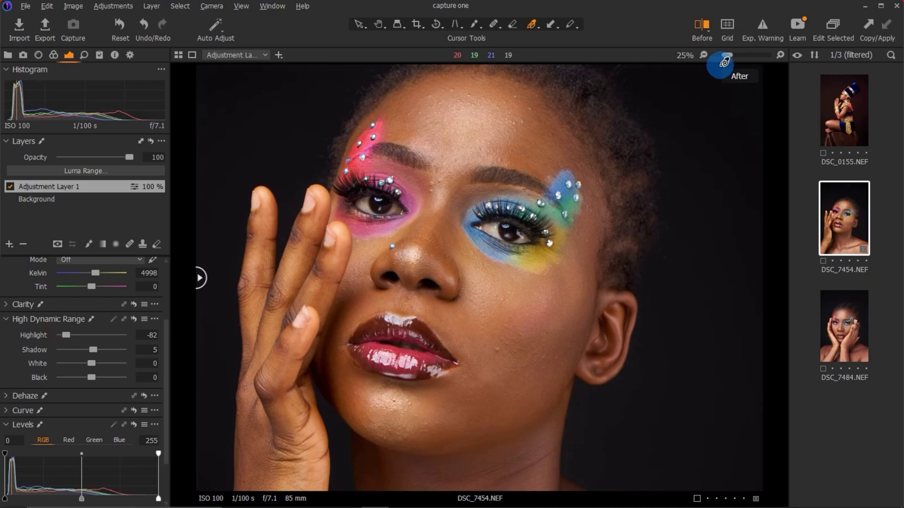
Step: Set the High Dynamic Range Shadow to 0 and Black to -11 on the filled adjustment layer
drag(726, 58, 717, 57)
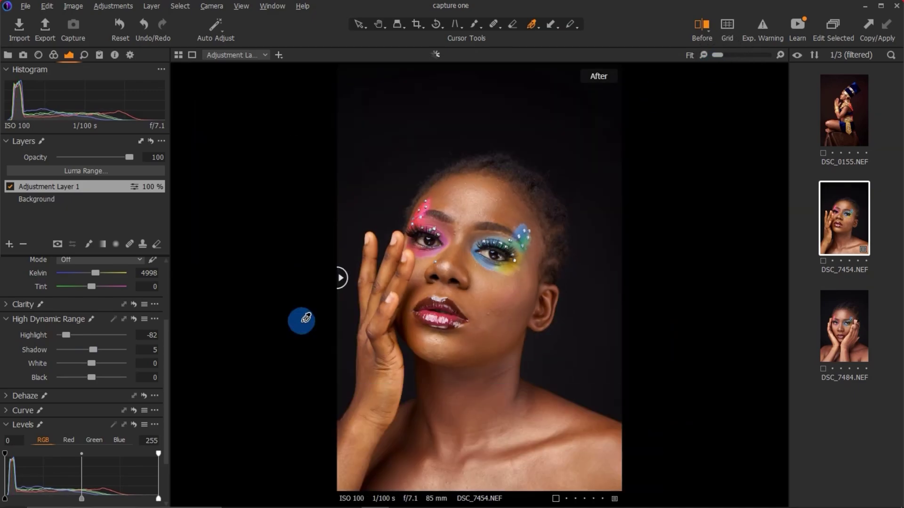
drag(100, 347, 87, 380)
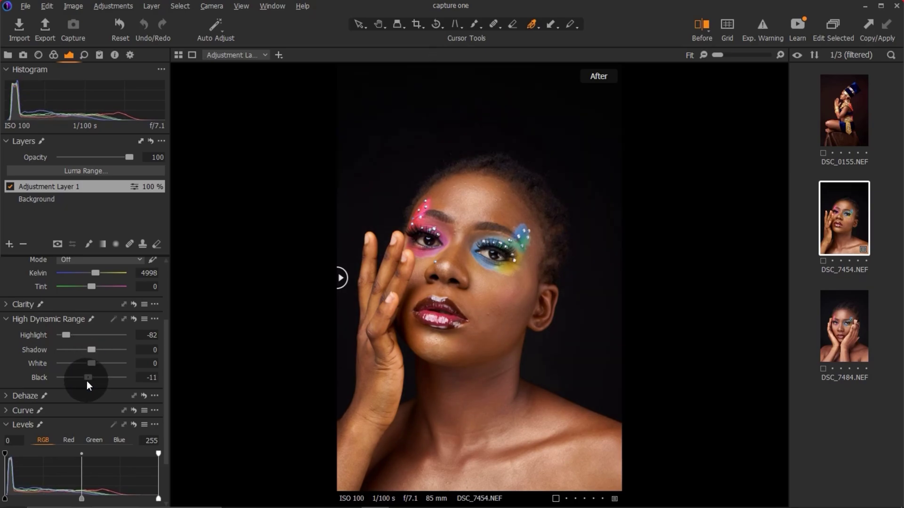
click(146, 440)
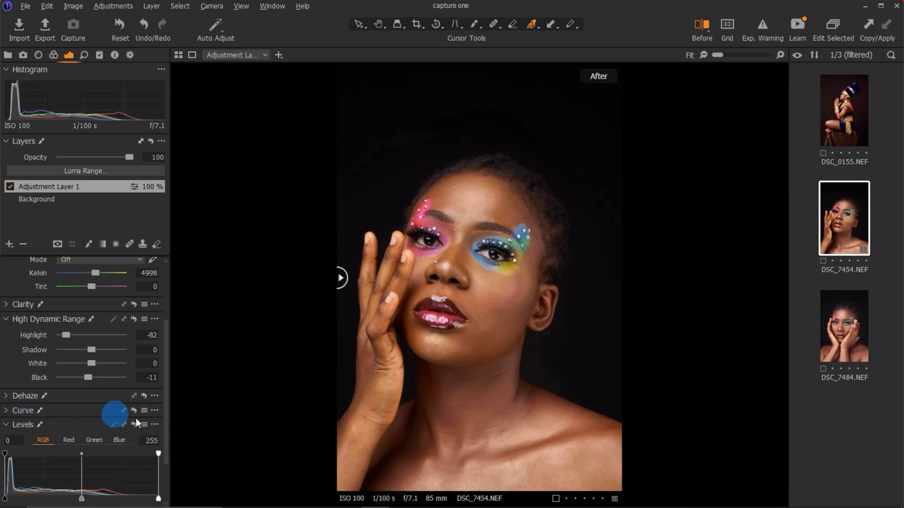
Step: Set the RGB Levels input shadow point to 3 and input highlight point to 227 on the adjustment layer
drag(164, 433, 166, 454)
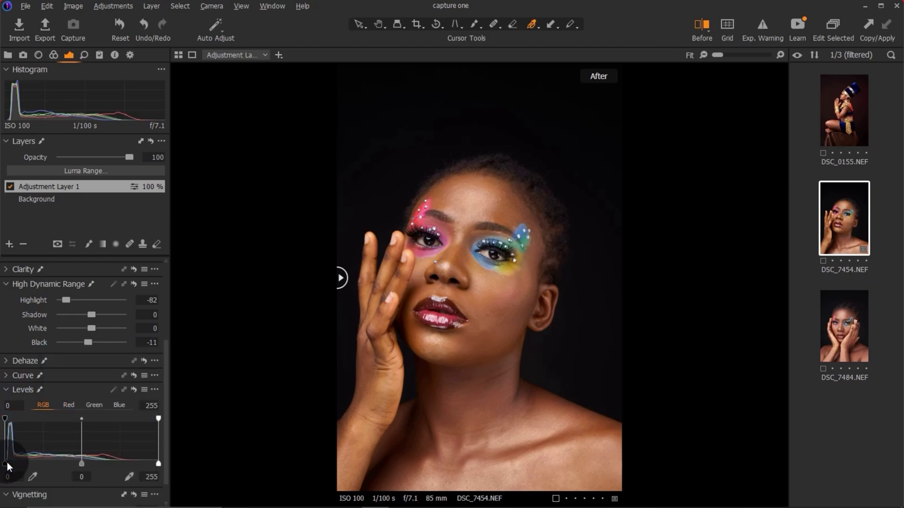
drag(5, 464, 6, 464)
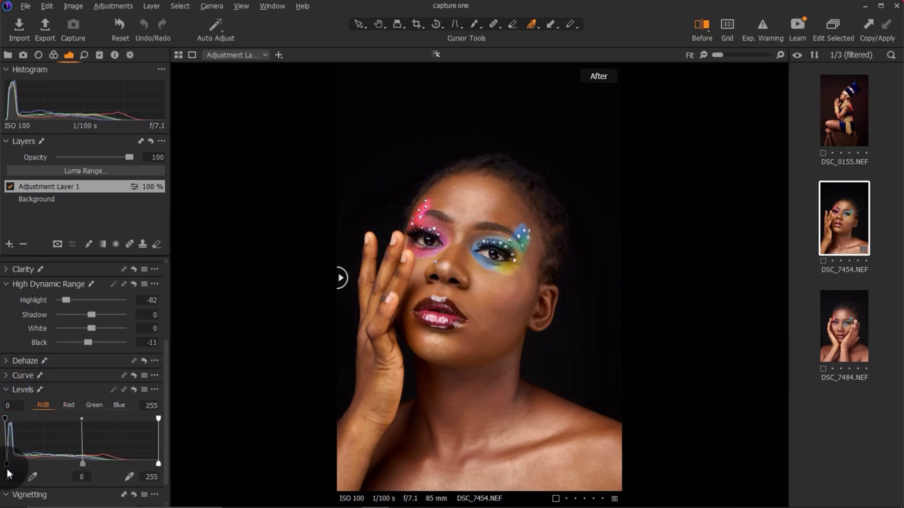
drag(157, 464, 140, 464)
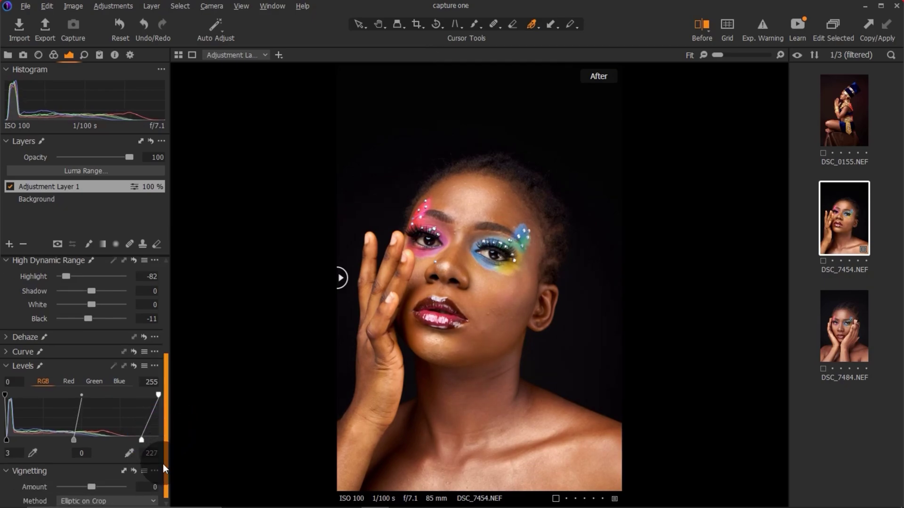
Step: Switch Adjustment Layer 1 off and on again to compare the portrait with and without its tonal edits
scroll(163, 464, up, 1)
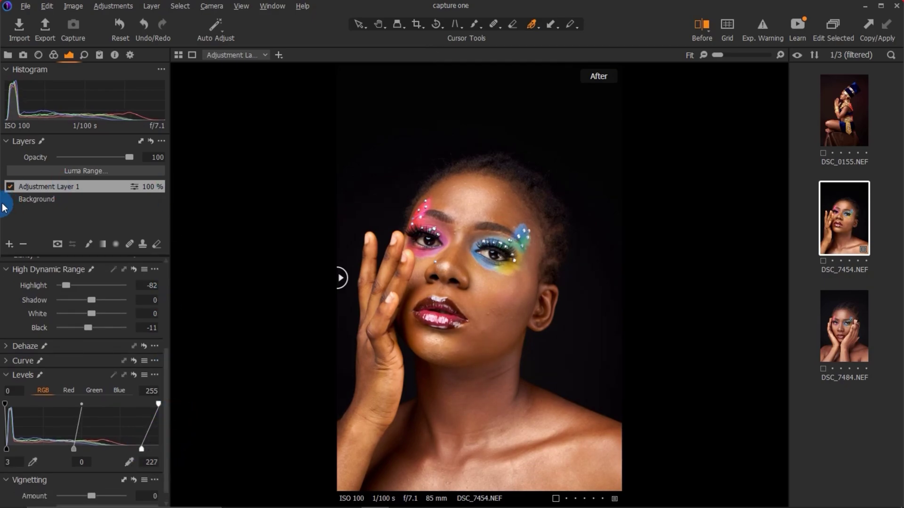
click(10, 188)
click(10, 187)
click(10, 187)
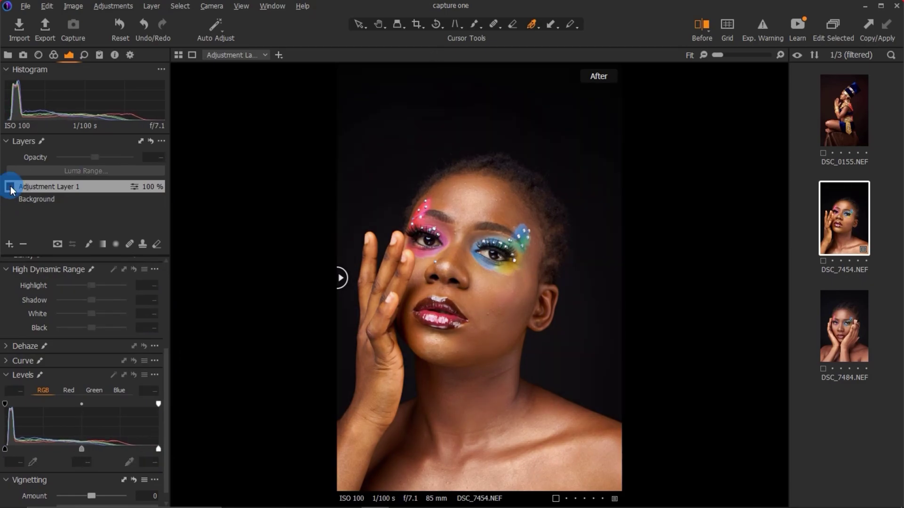
click(10, 187)
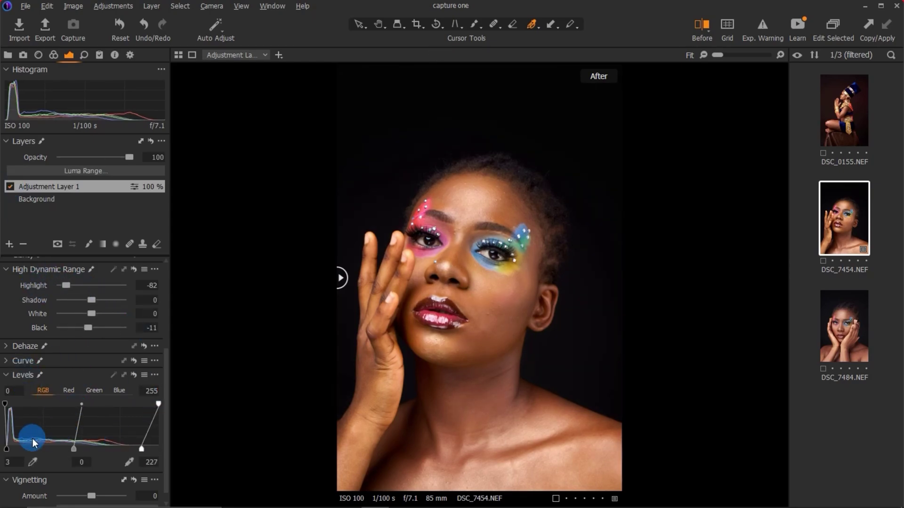
Step: Try an Exposure of 0.22 on Adjustment Layer 1 and reset the Exposure adjustments
drag(163, 462, 169, 375)
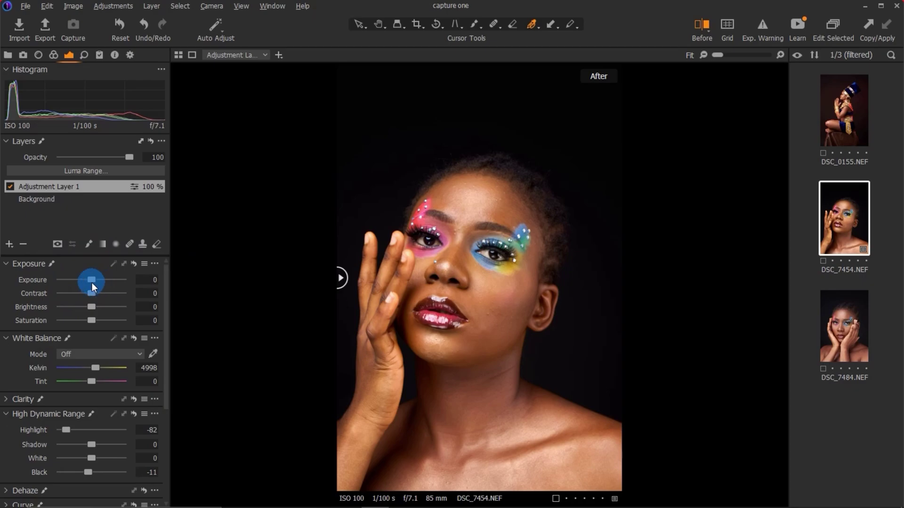
mouse_move(89, 278)
mouse_down()
mouse_move(74, 281)
mouse_move(117, 281)
mouse_move(91, 284)
mouse_up()
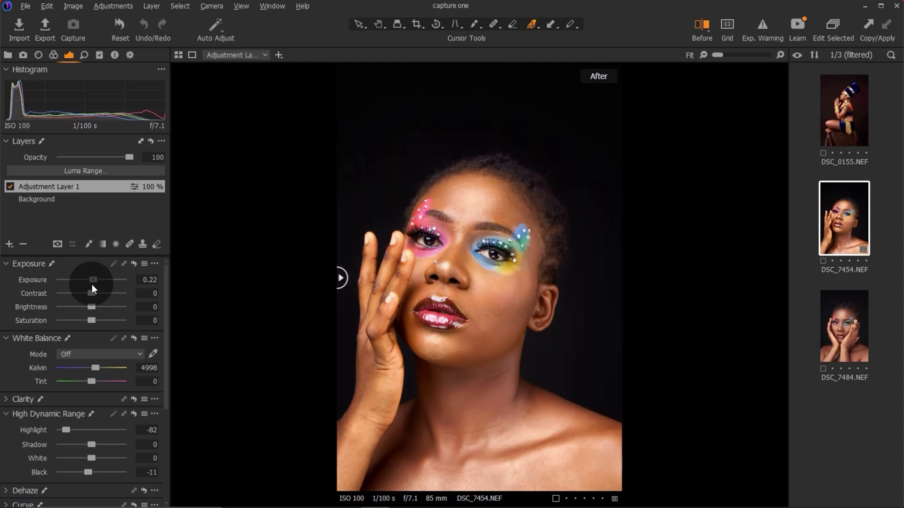
double_click(141, 280)
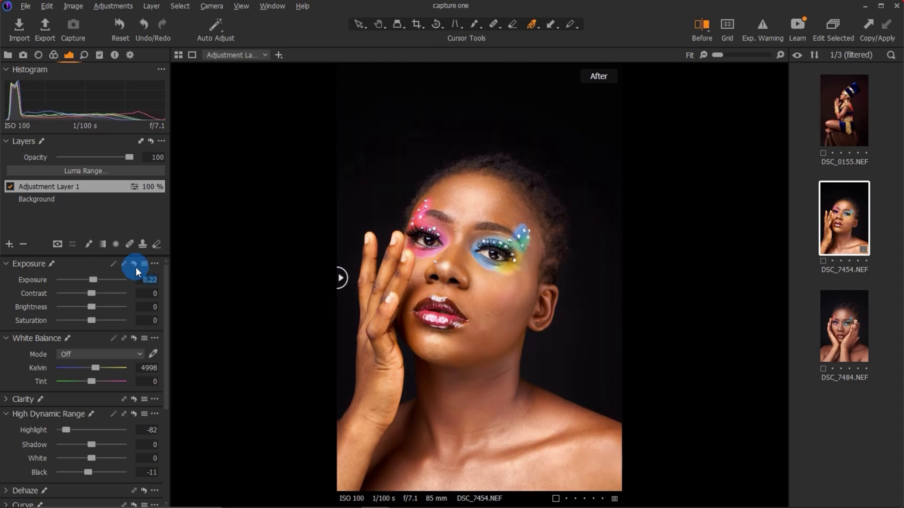
click(133, 263)
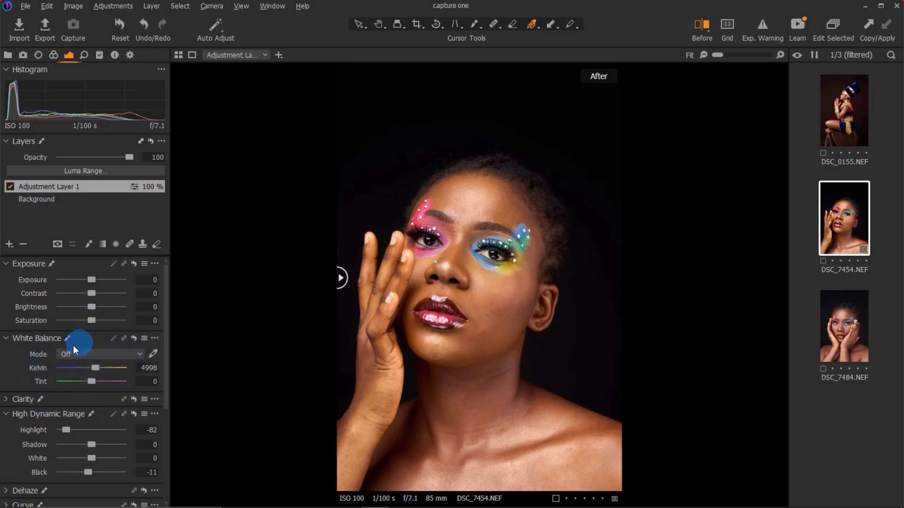
Step: Try a custom white balance of 5234 Kelvin with Tint 5.5 on the layer, and reset the White Balance adjustments
mouse_move(98, 369)
mouse_down()
mouse_move(81, 368)
mouse_move(95, 369)
mouse_move(92, 382)
mouse_move(112, 385)
mouse_move(97, 386)
mouse_move(109, 382)
mouse_move(97, 372)
mouse_up()
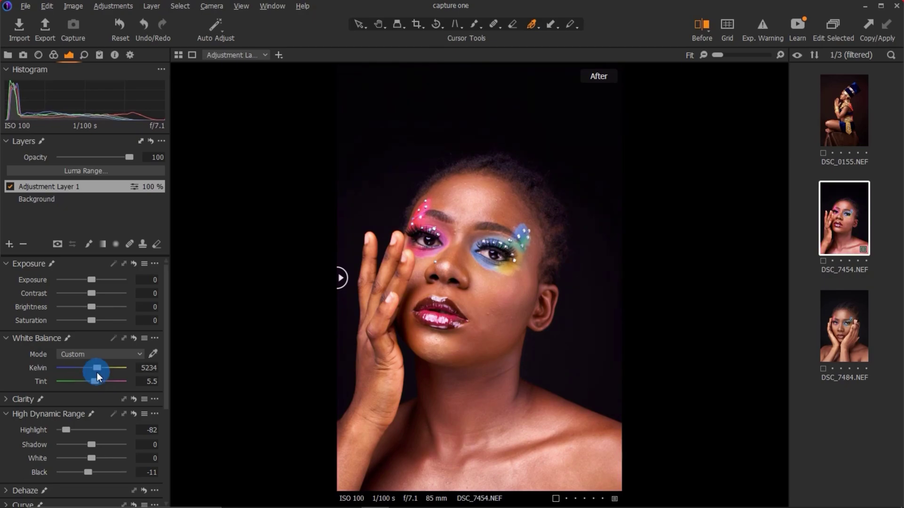
click(146, 365)
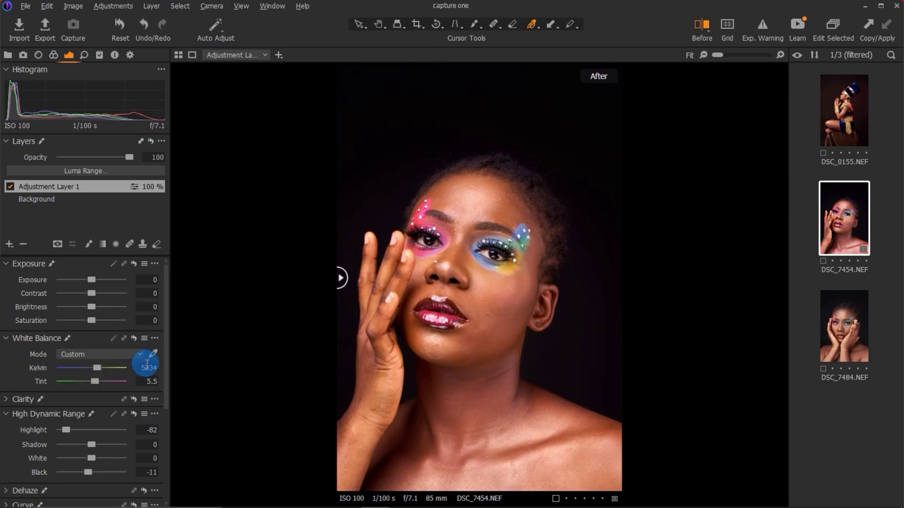
click(134, 338)
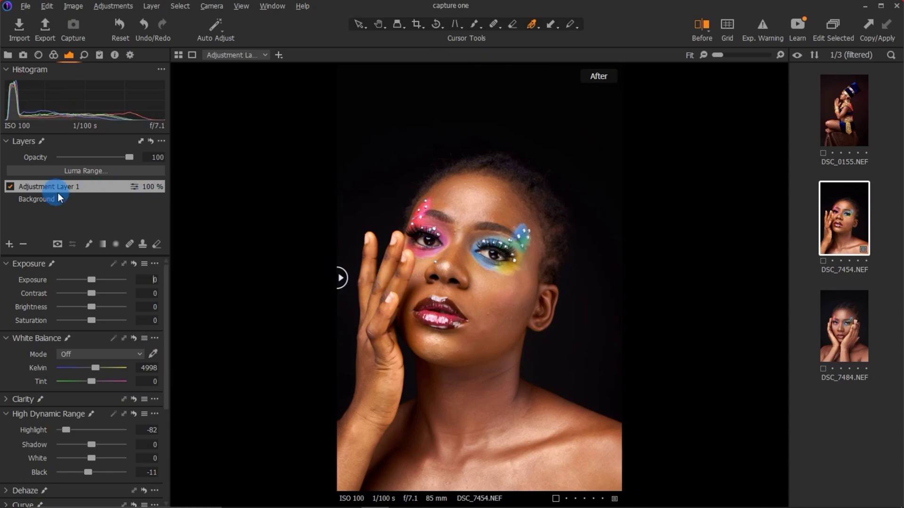
Step: Sweep the before/after divider across the whole portrait and back to compare the graded image with the original
drag(340, 278, 686, 309)
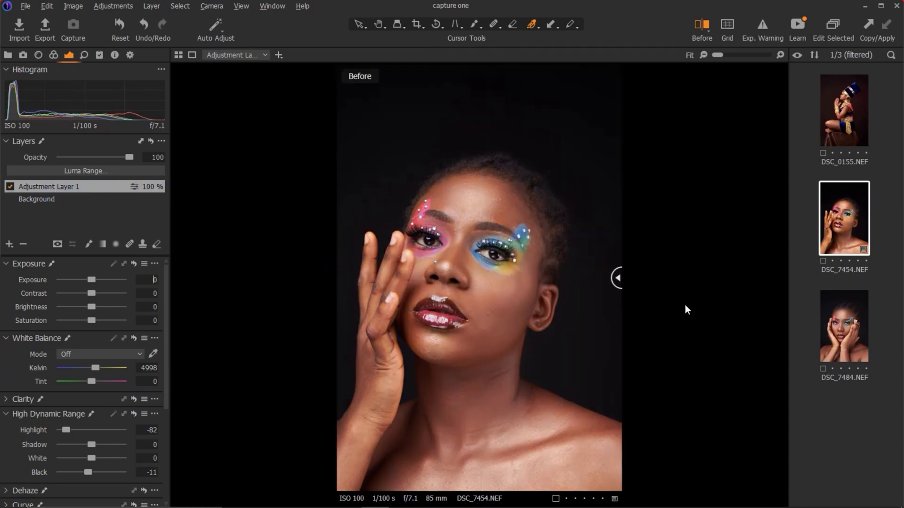
drag(601, 319, 299, 327)
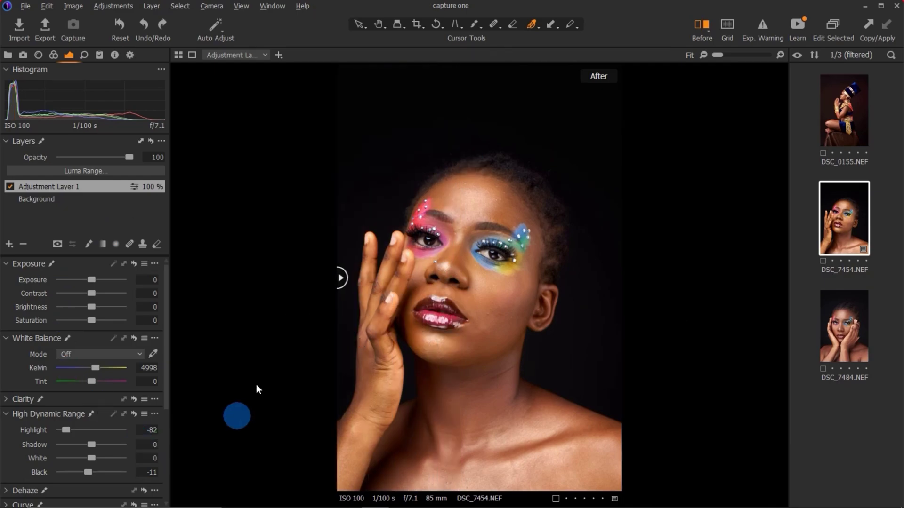
Step: Crop the portrait to a 4x5 aspect ratio, about 13.39 by 16.74 in, trimming the empty background above the head
click(416, 23)
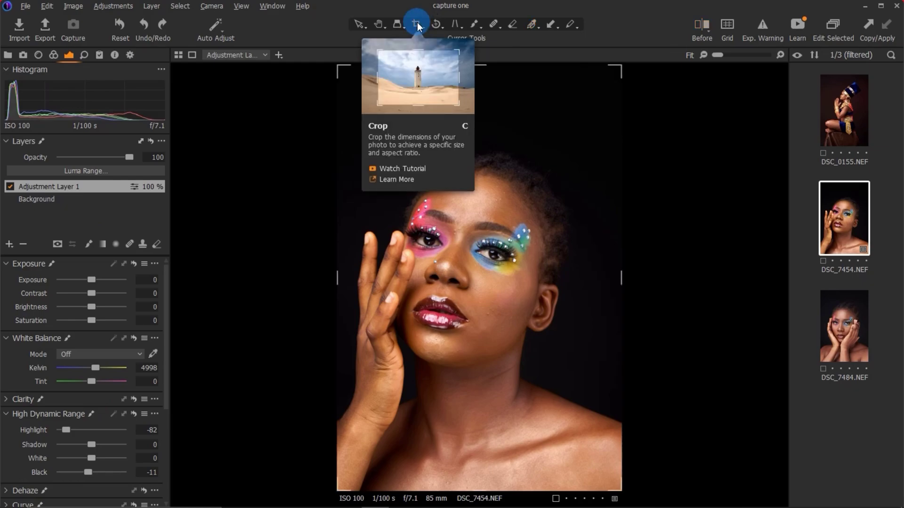
click(417, 22)
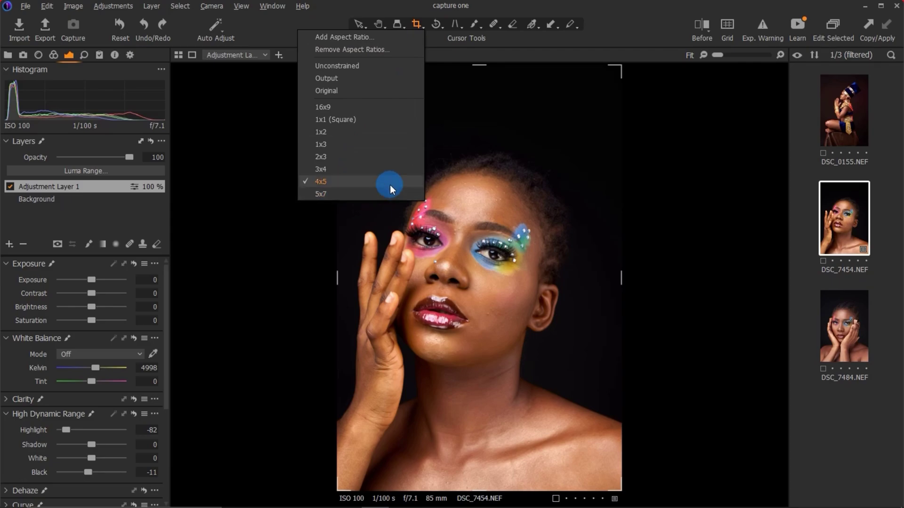
click(362, 181)
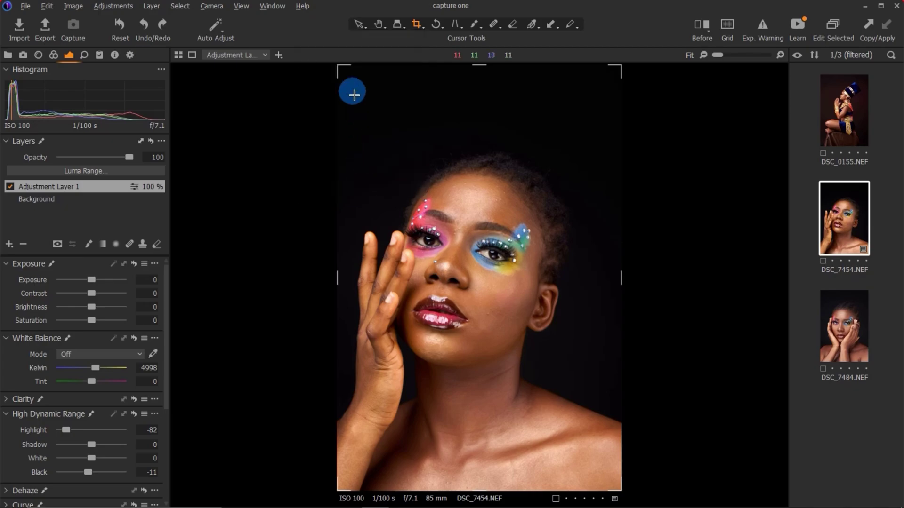
drag(340, 67, 362, 113)
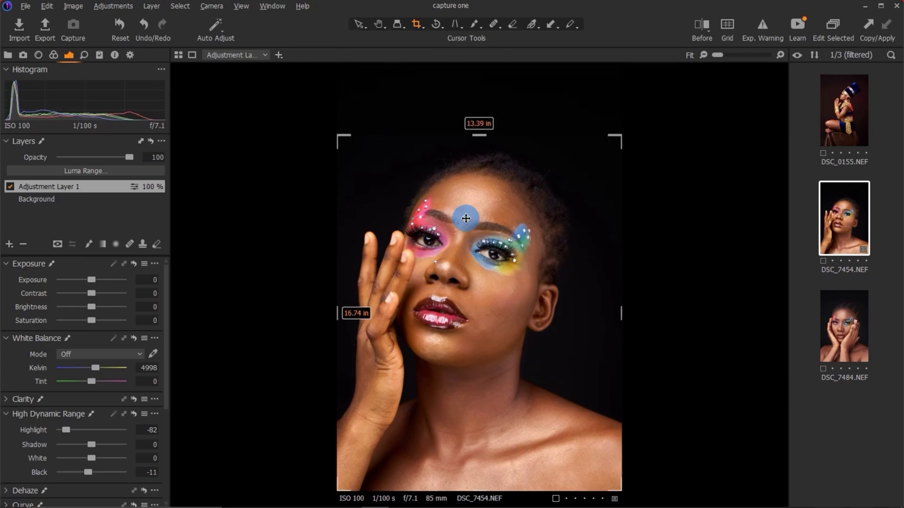
key(h)
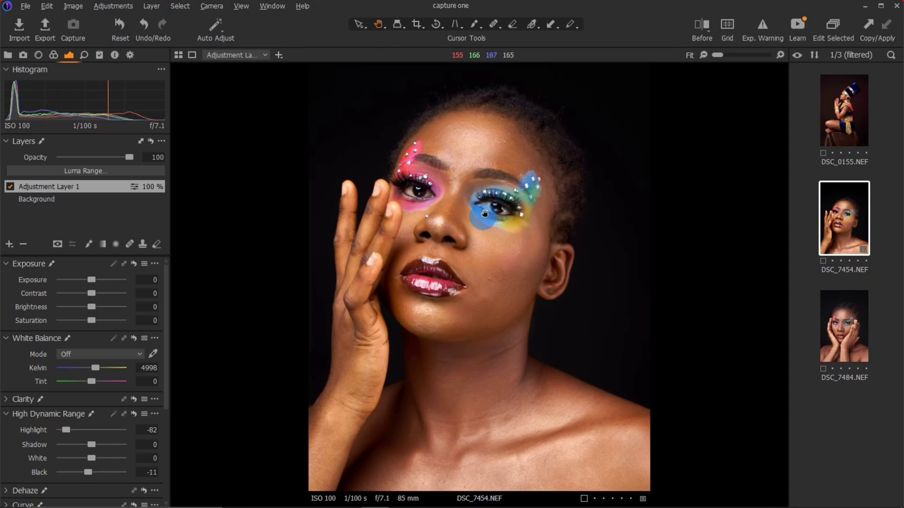
Step: Add a second filled adjustment layer and open the Color Editor for it, with the eye makeup enlarged to 33%
click(728, 56)
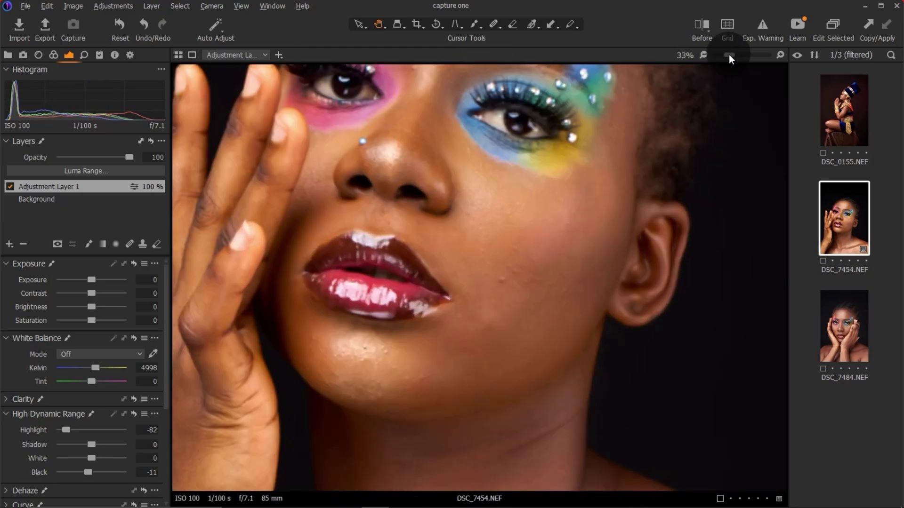
drag(478, 153, 520, 338)
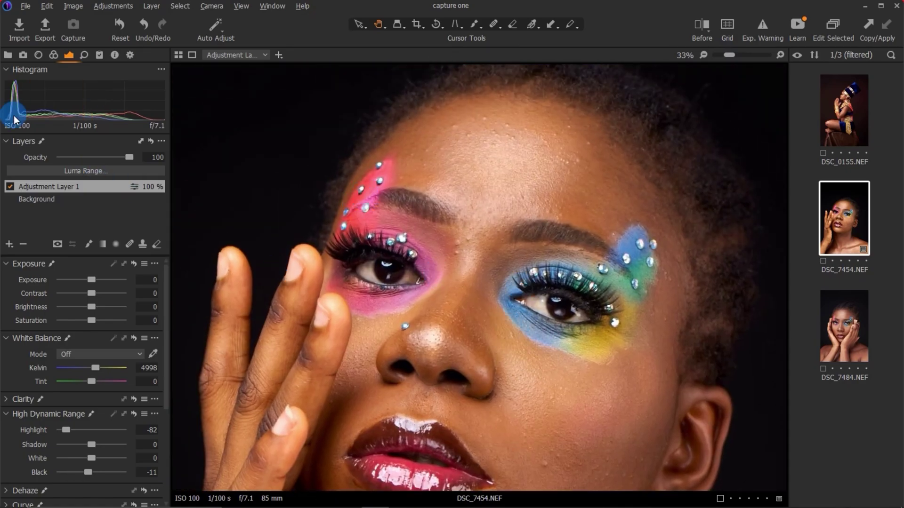
click(10, 245)
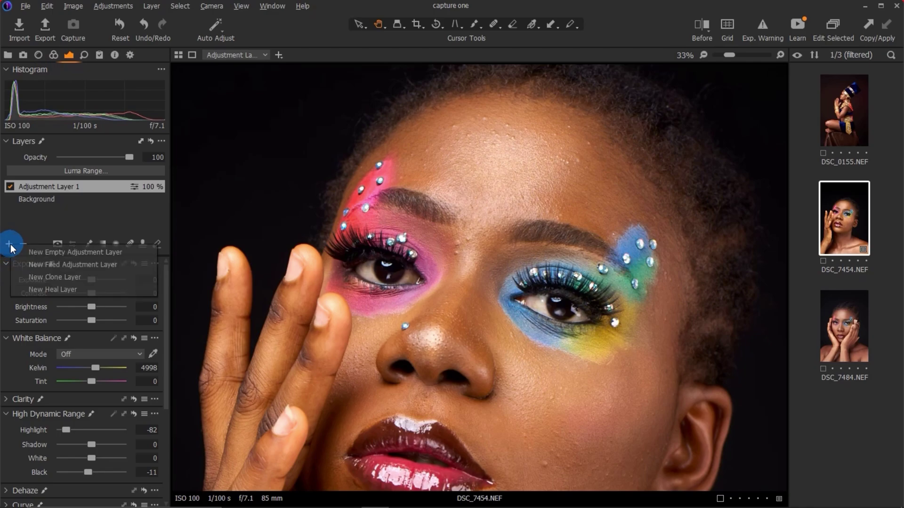
click(64, 263)
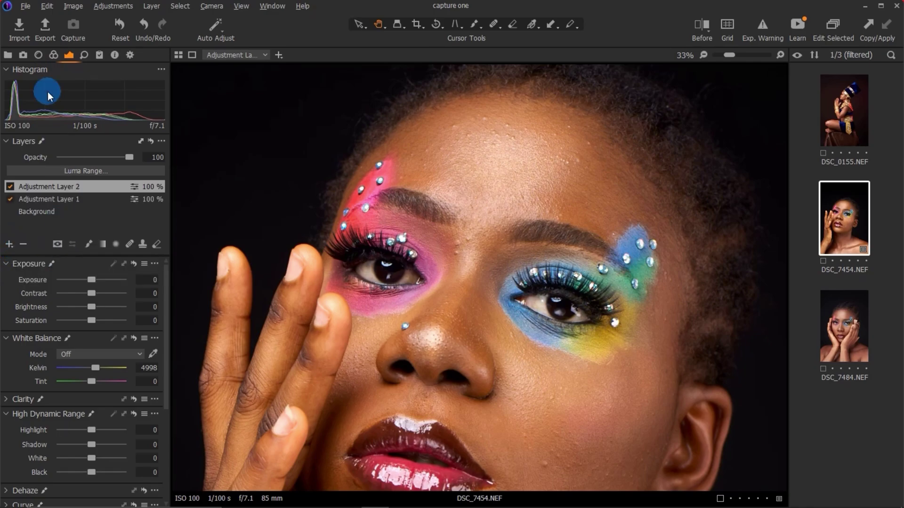
click(55, 54)
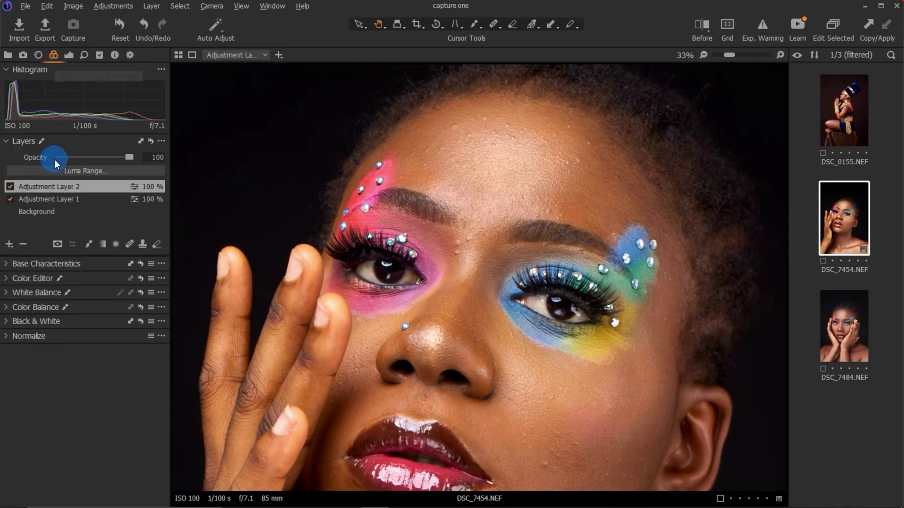
click(8, 278)
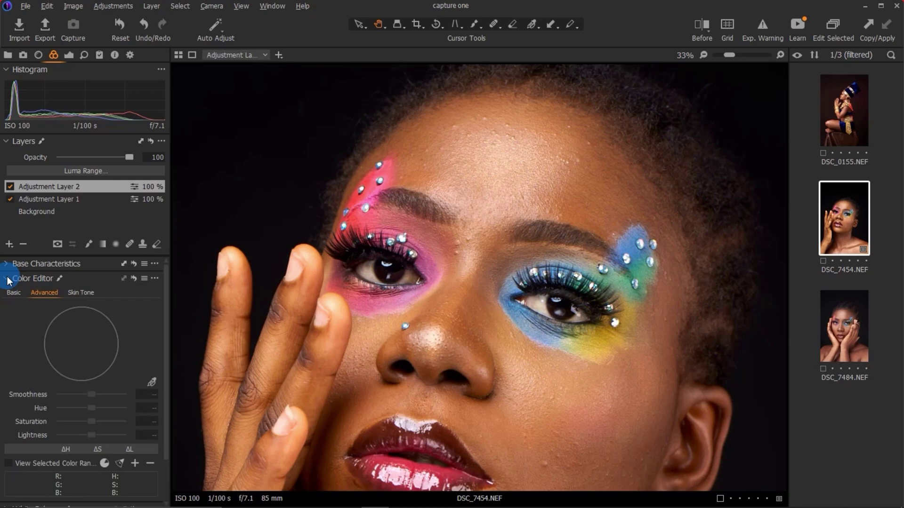
Step: Try shifting the blues to Hue 20.7, Saturation 80 and Lightness -24.6 in the basic Color Editor, and reset it
click(15, 294)
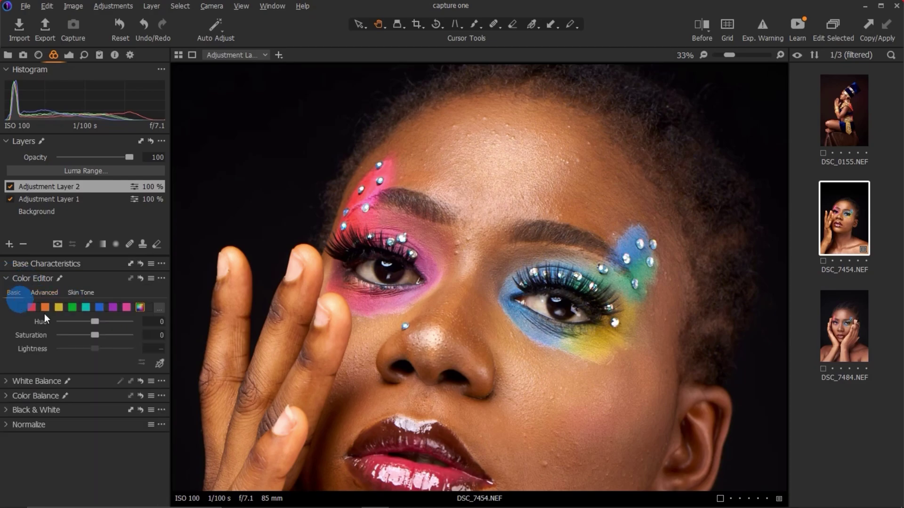
click(99, 307)
drag(97, 320, 122, 320)
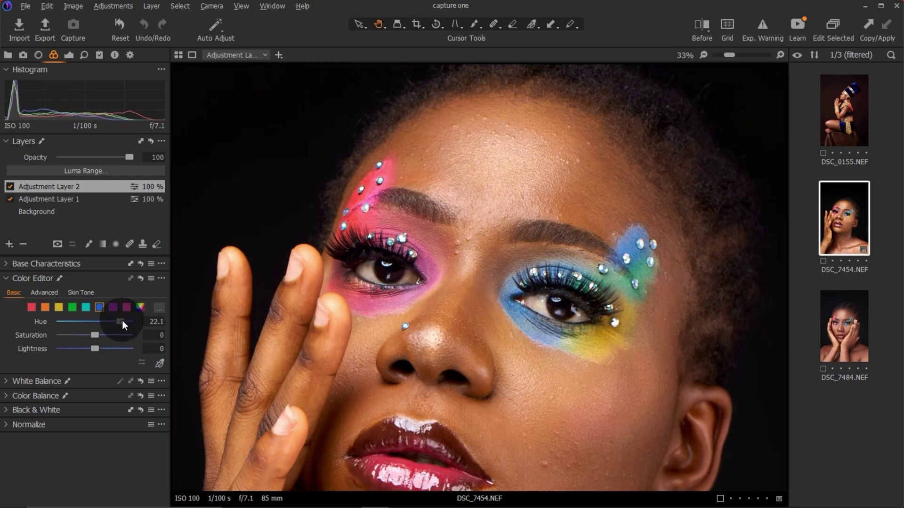
drag(93, 335, 80, 351)
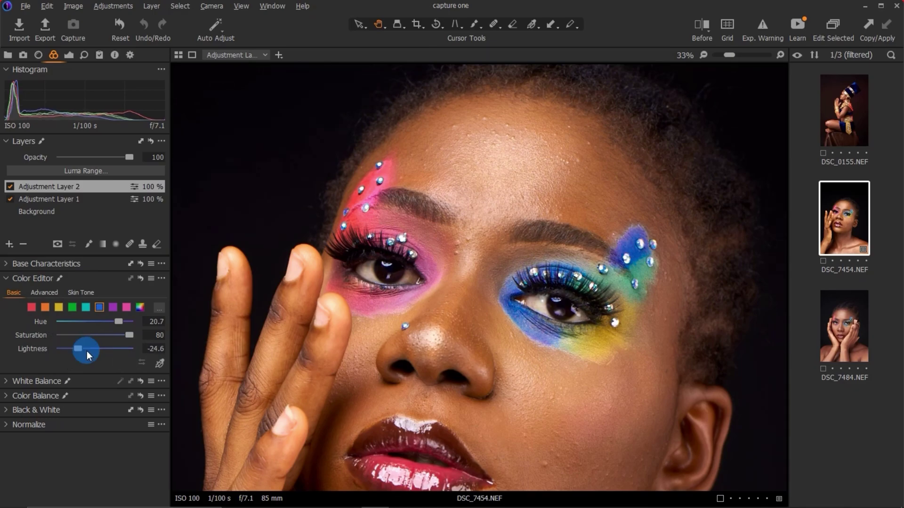
click(141, 278)
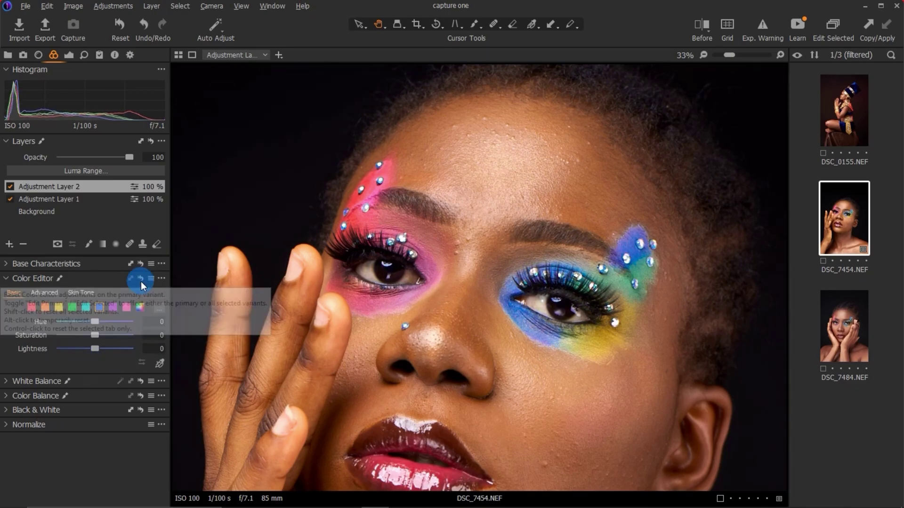
Step: Sample the blue eye makeup in the advanced Color Editor and preview its selected color range on the whole portrait
click(46, 293)
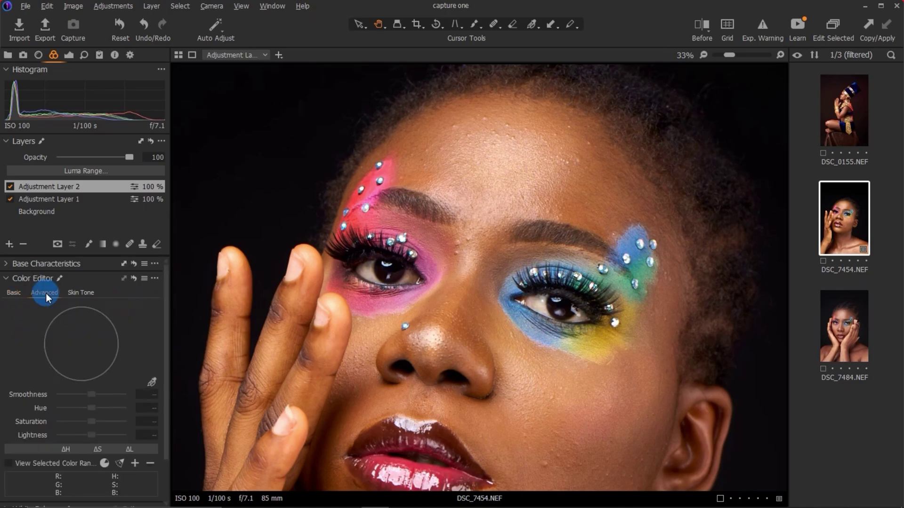
click(152, 382)
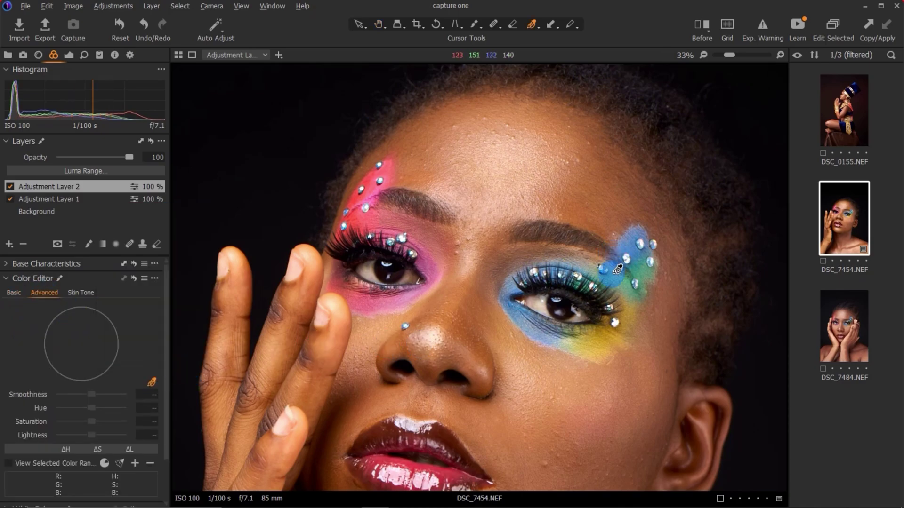
click(527, 308)
scroll(51, 436, down, 1)
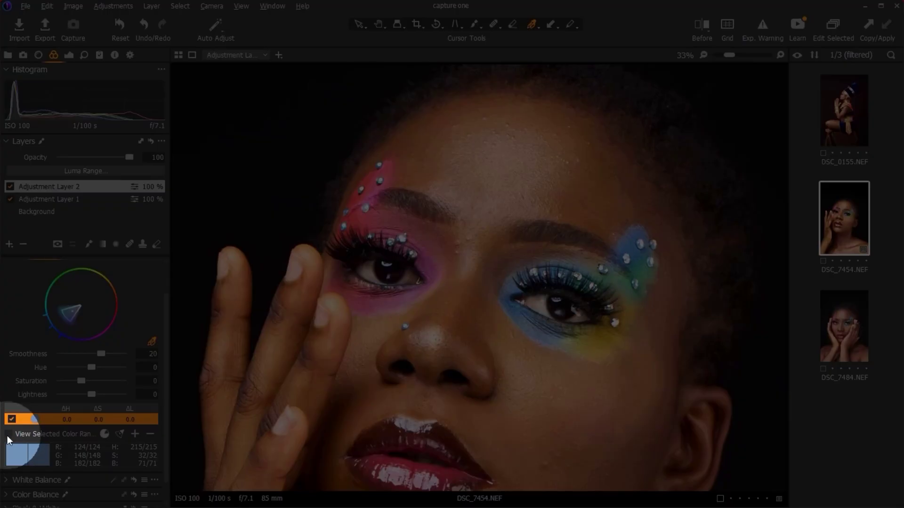
click(8, 434)
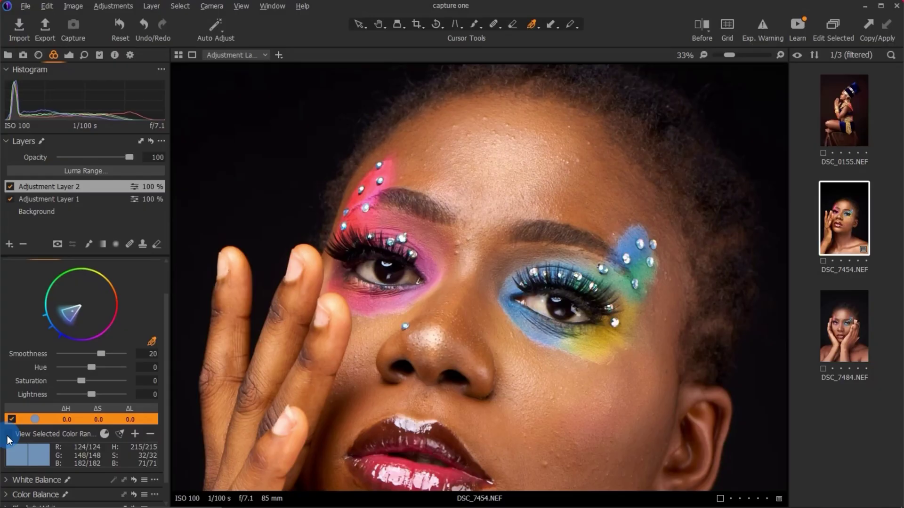
click(9, 434)
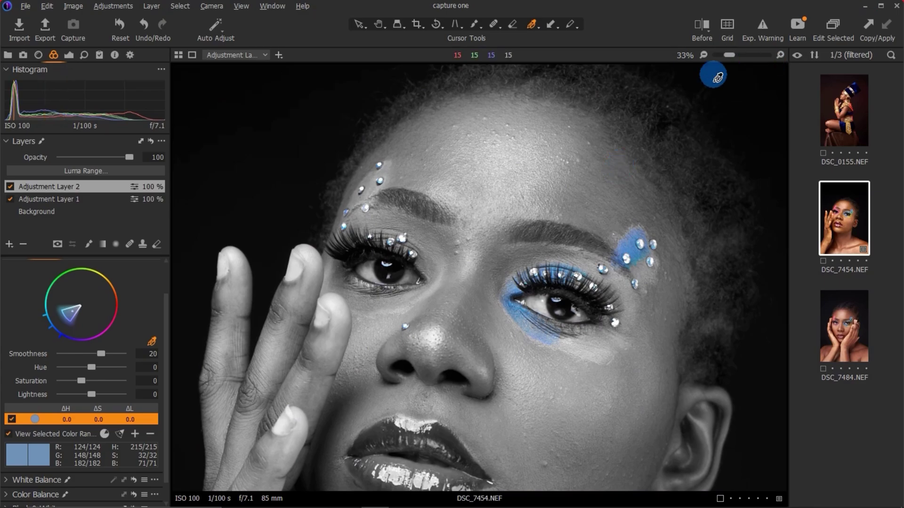
drag(729, 55, 720, 55)
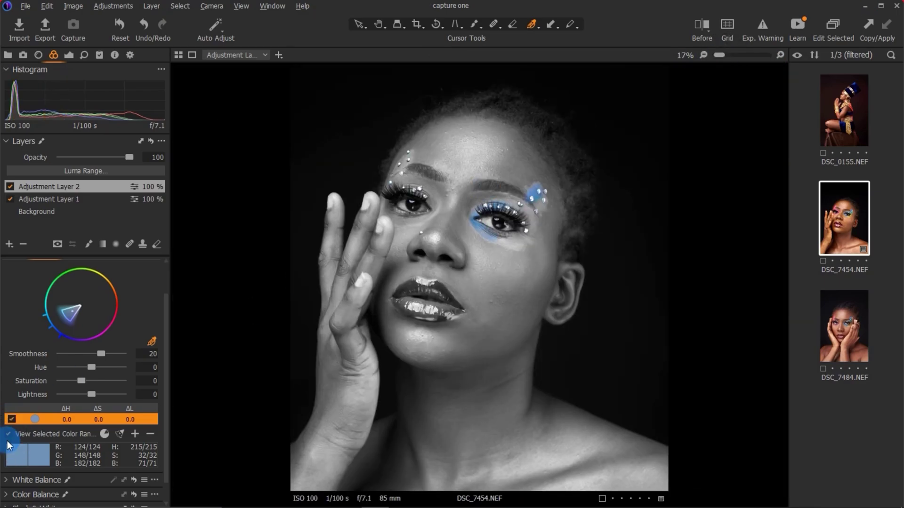
Step: Set the blue range's Saturation to 73.6 and turn off the color range preview
click(9, 434)
click(10, 434)
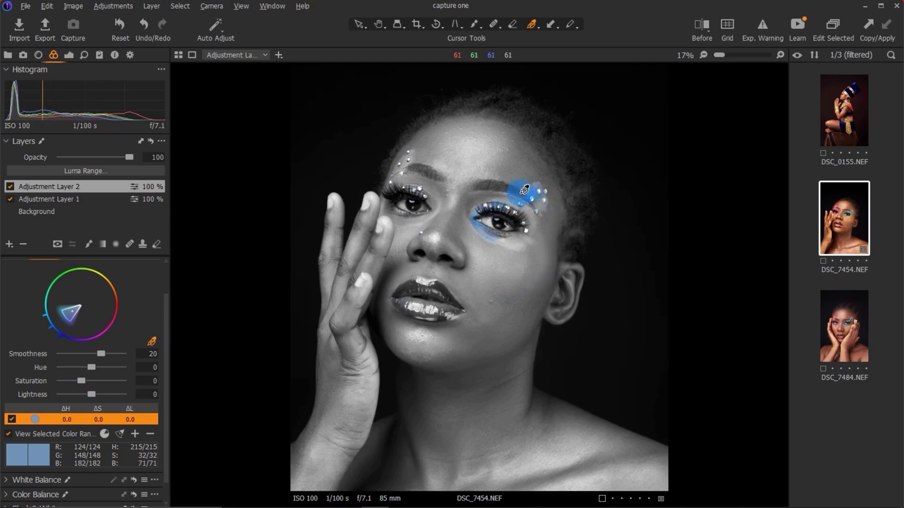
drag(82, 385, 100, 383)
click(7, 435)
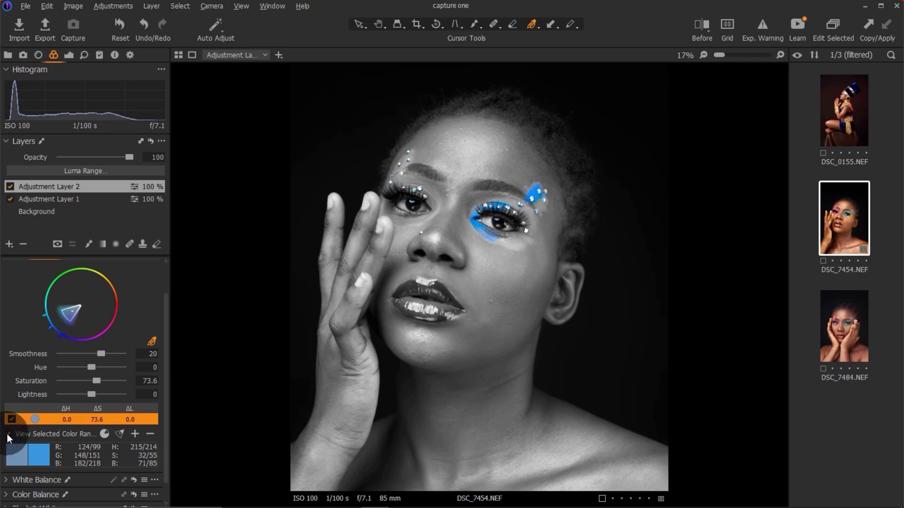
click(7, 434)
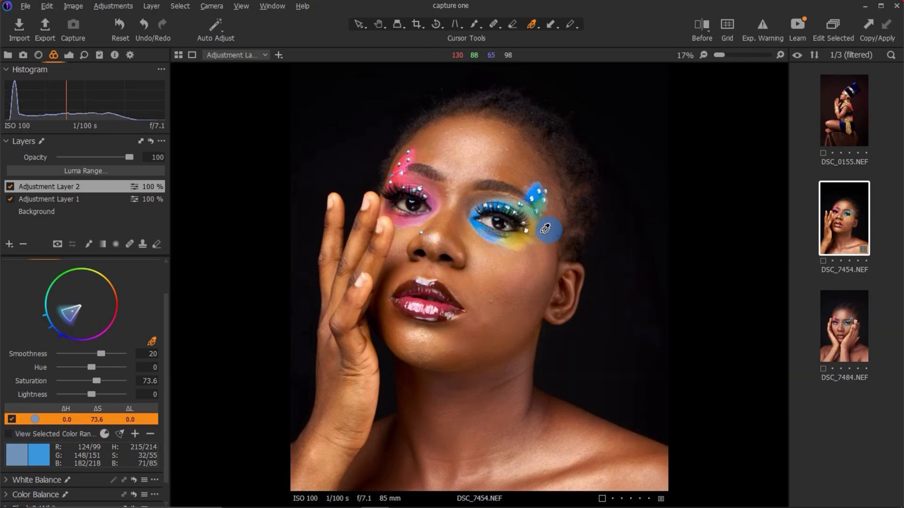
Step: Sample the yellow makeup below the eye and narrow its previewed color range to a thin hue slice with Smoothness 1
click(524, 235)
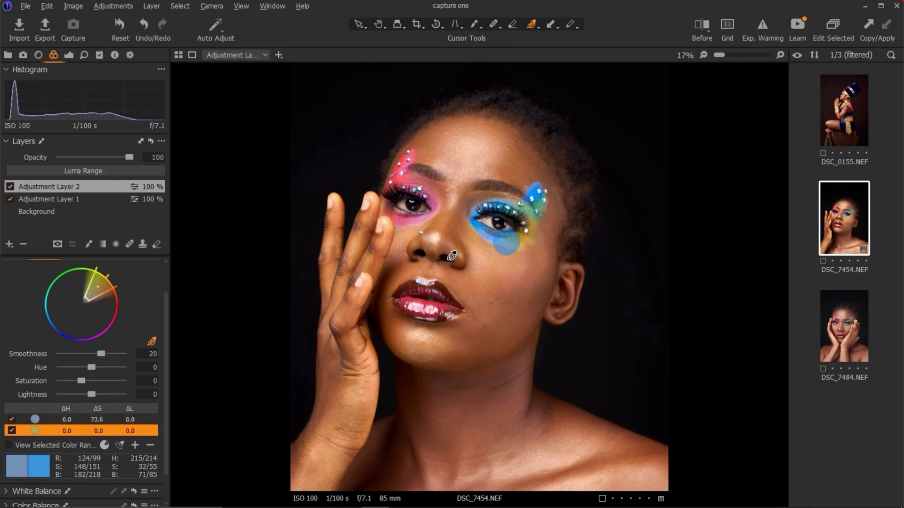
click(10, 446)
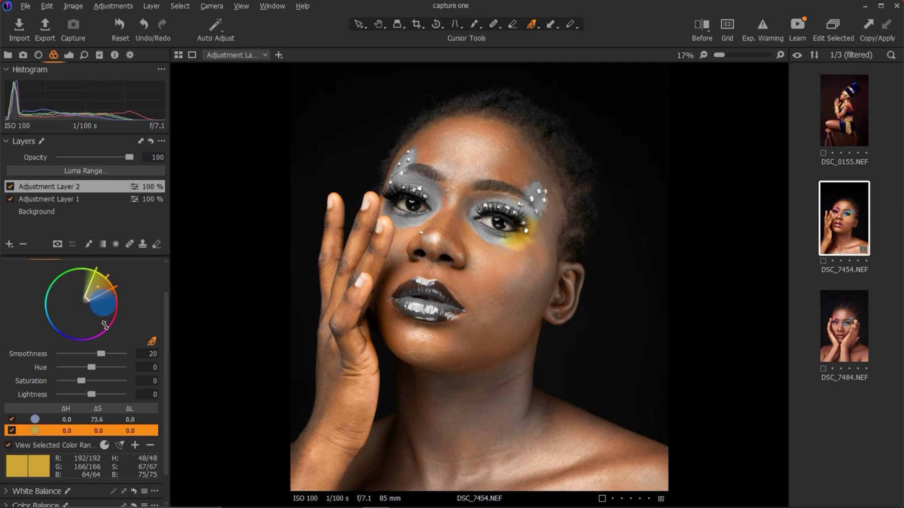
drag(100, 353, 62, 355)
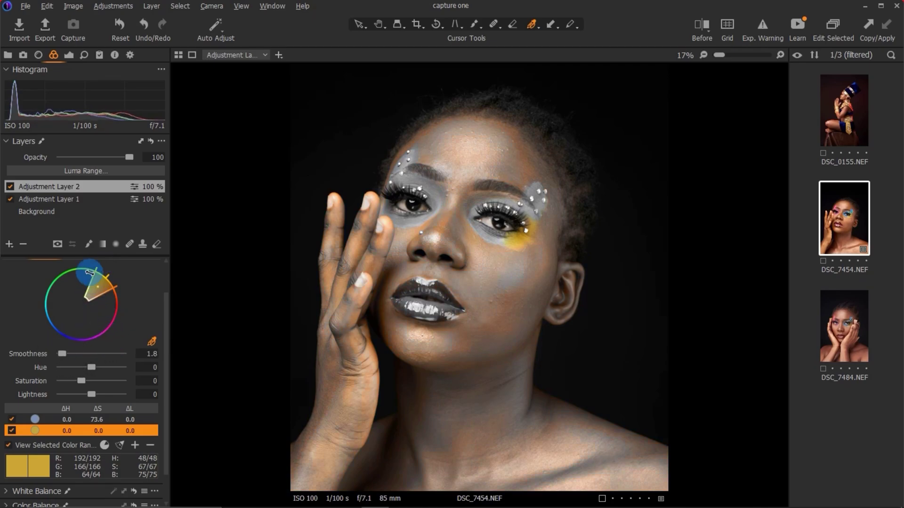
drag(92, 281, 111, 275)
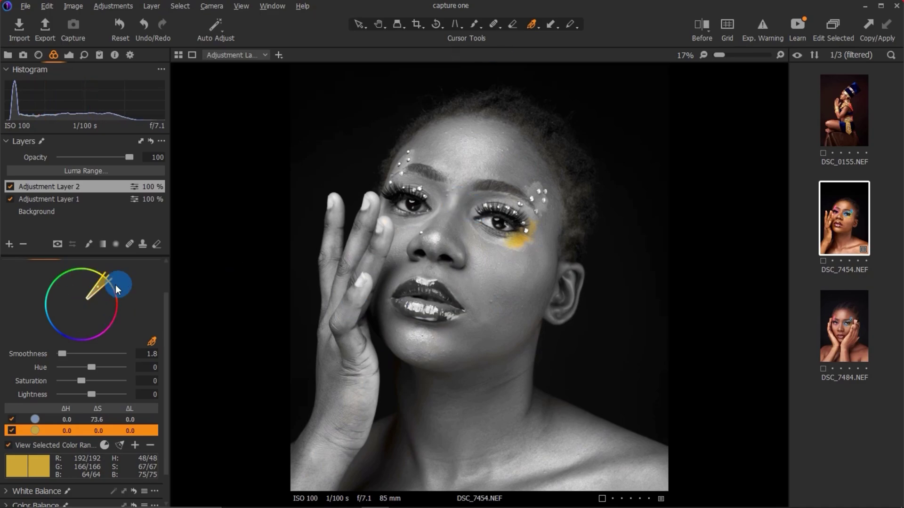
mouse_move(105, 275)
mouse_down()
mouse_move(90, 266)
mouse_move(99, 271)
mouse_up()
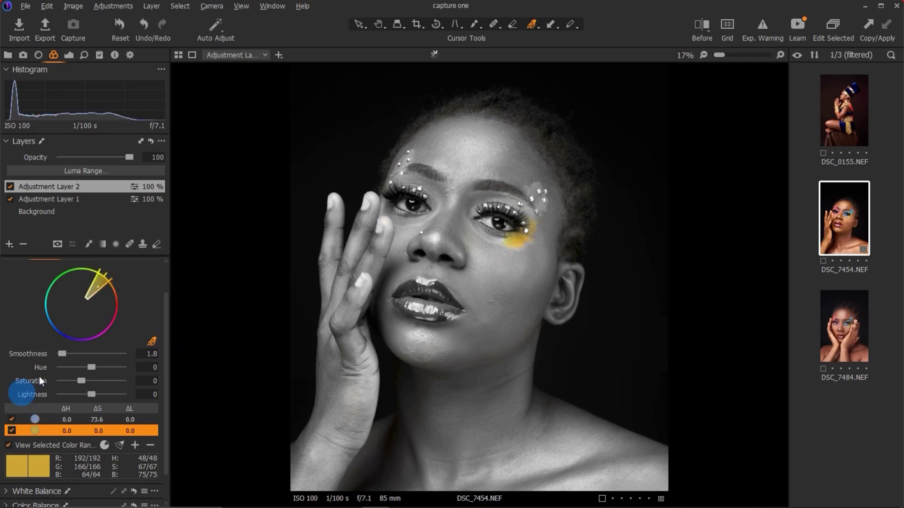
drag(61, 353, 96, 357)
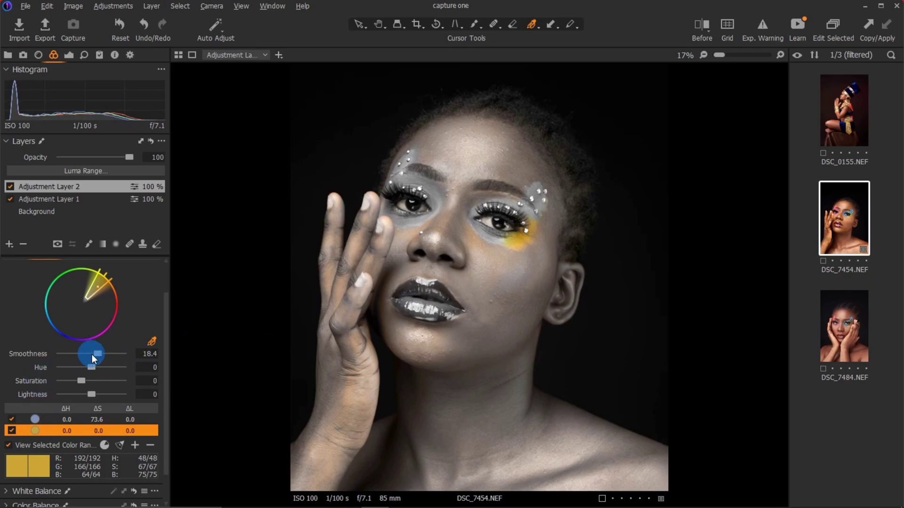
drag(98, 354, 53, 361)
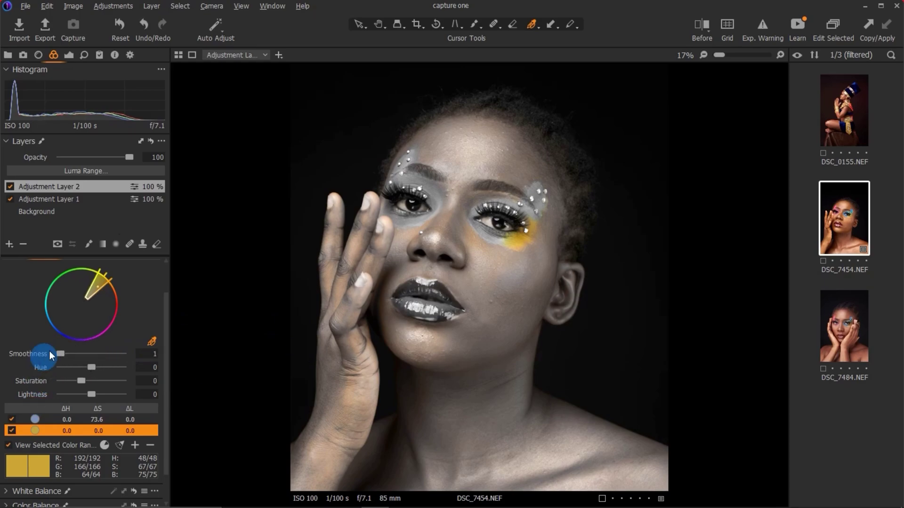
drag(100, 269, 107, 265)
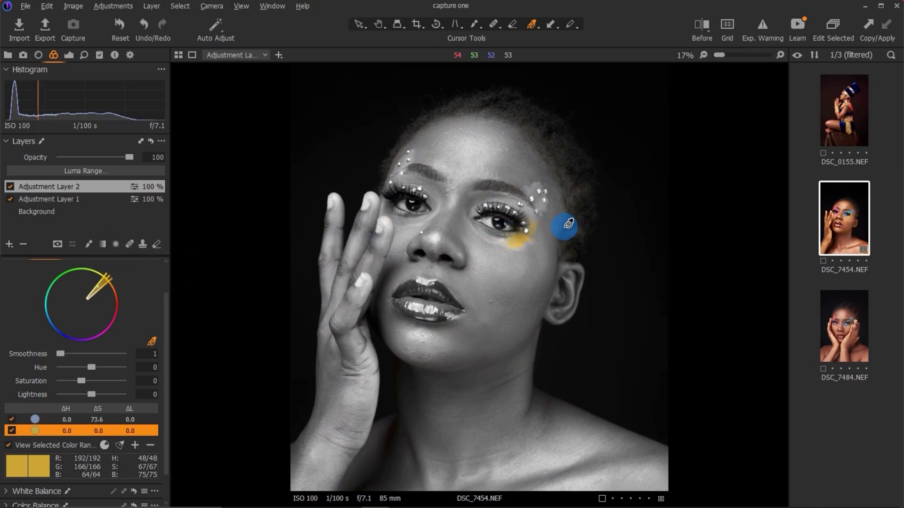
Step: Turn off the range preview and set the yellow range's Saturation to 90 and Lightness to 27.3
click(8, 444)
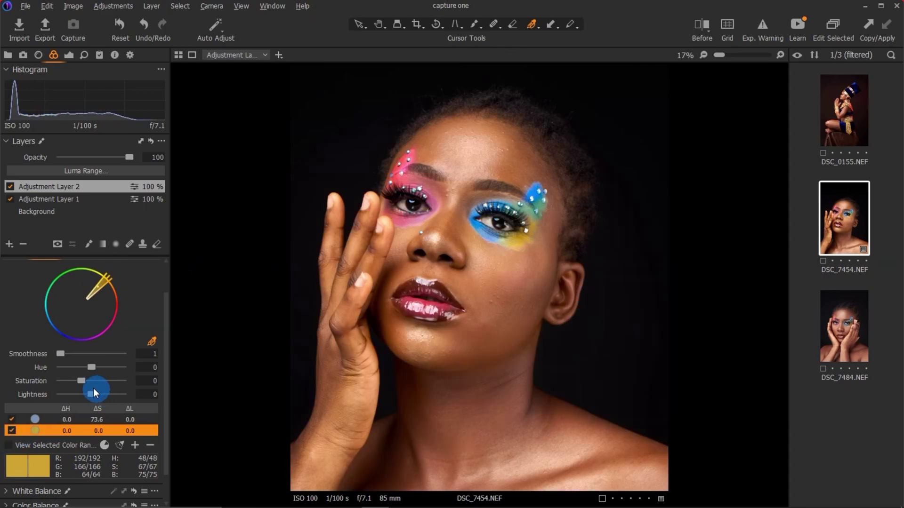
drag(83, 383, 98, 394)
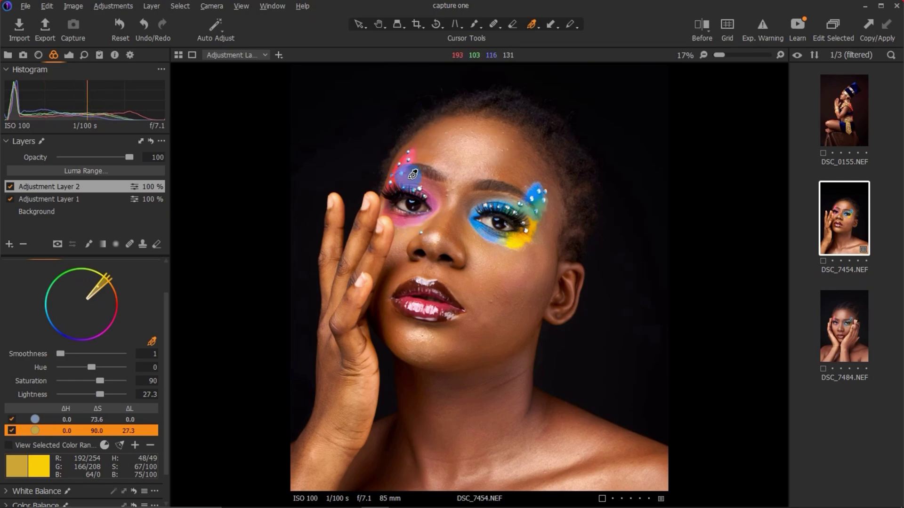
Step: Sample the pink eye makeup, preview its color range, and narrow it to a thin hue slice with Smoothness 5
click(405, 216)
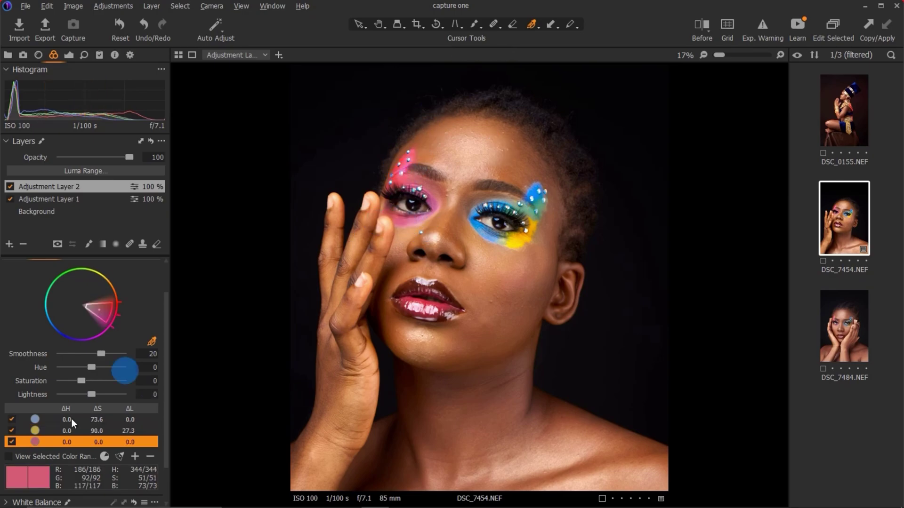
click(8, 456)
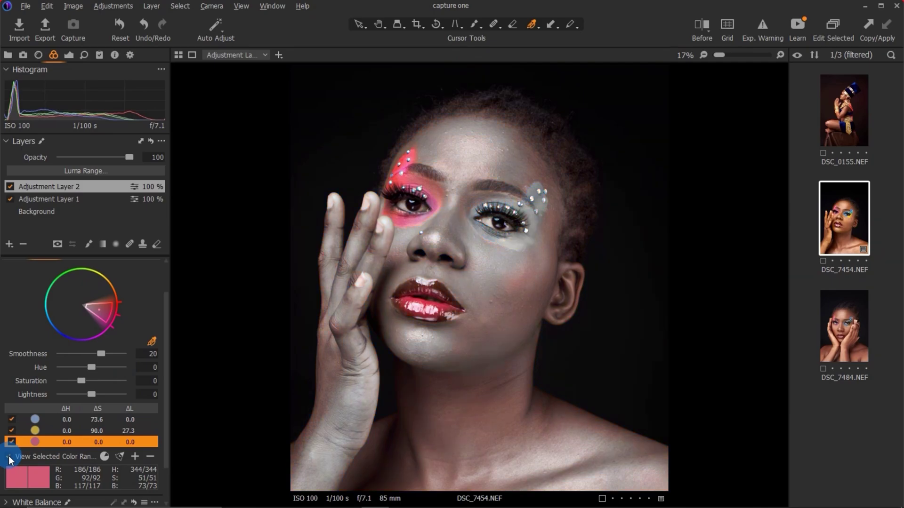
drag(101, 360, 66, 356)
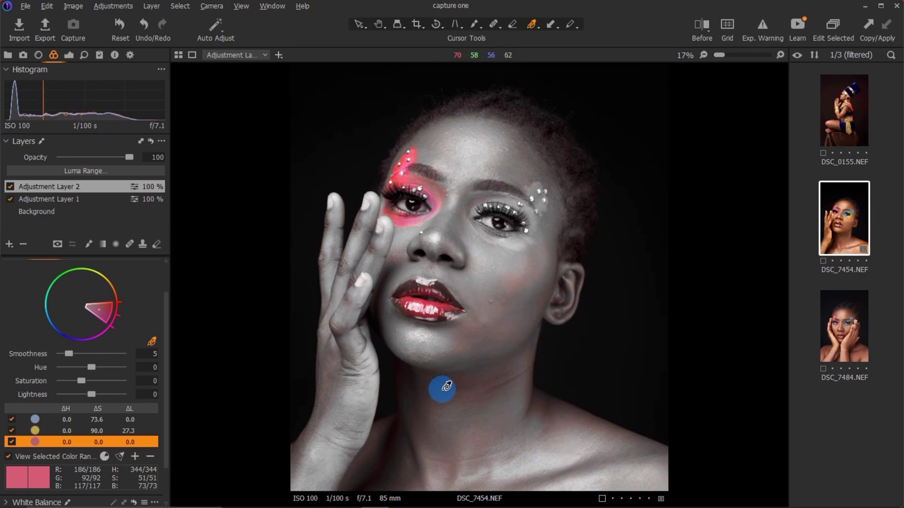
drag(112, 326, 122, 310)
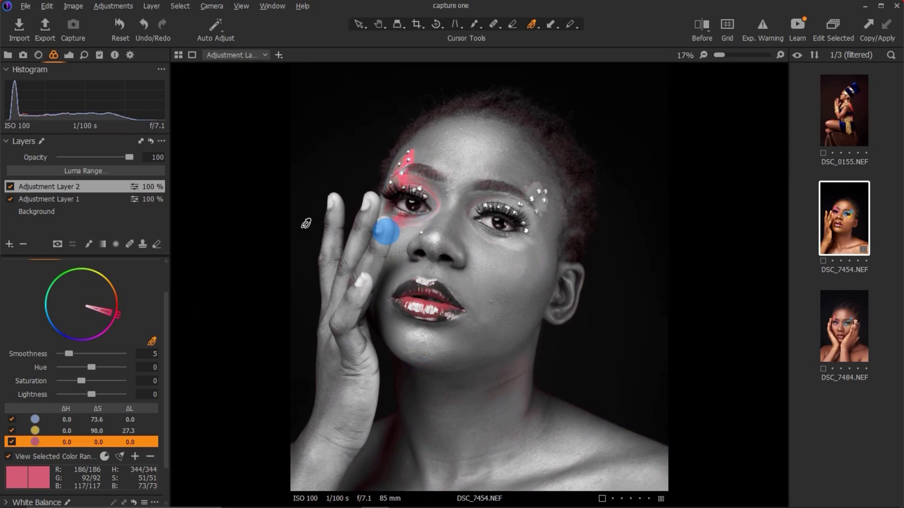
Step: Set the pink range's Saturation to 24.5 and turn off the color range preview
drag(84, 383, 96, 385)
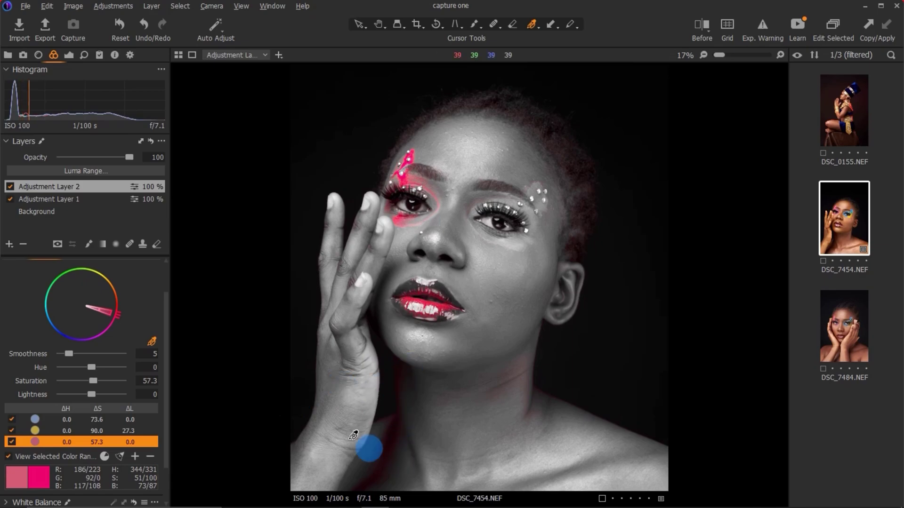
drag(92, 380, 84, 383)
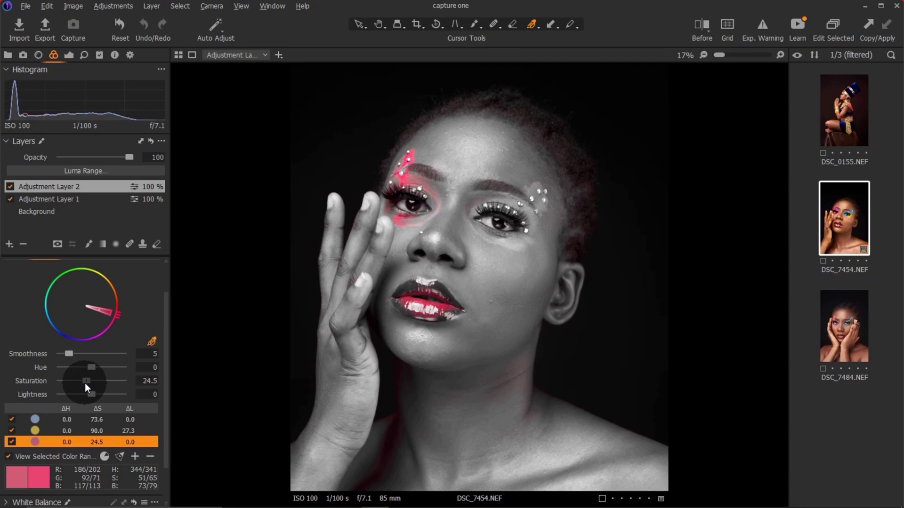
click(84, 383)
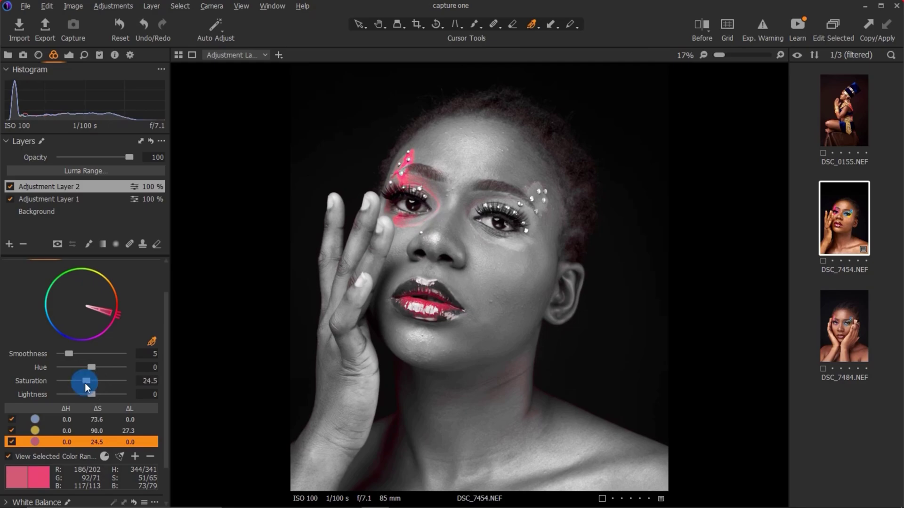
click(8, 457)
click(171, 434)
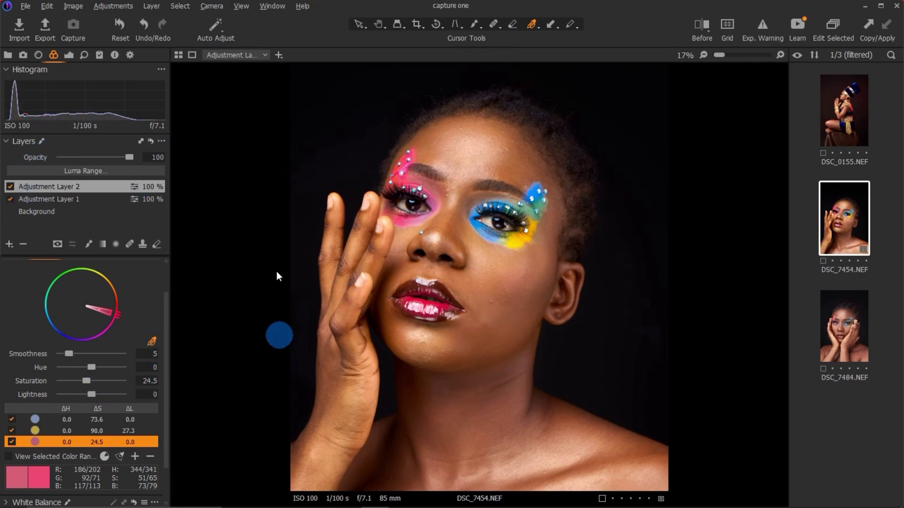
Step: Toggle Adjustment Layer 2 off and on, at full-portrait size and at 33%, to examine its effect on the makeup colors
click(10, 187)
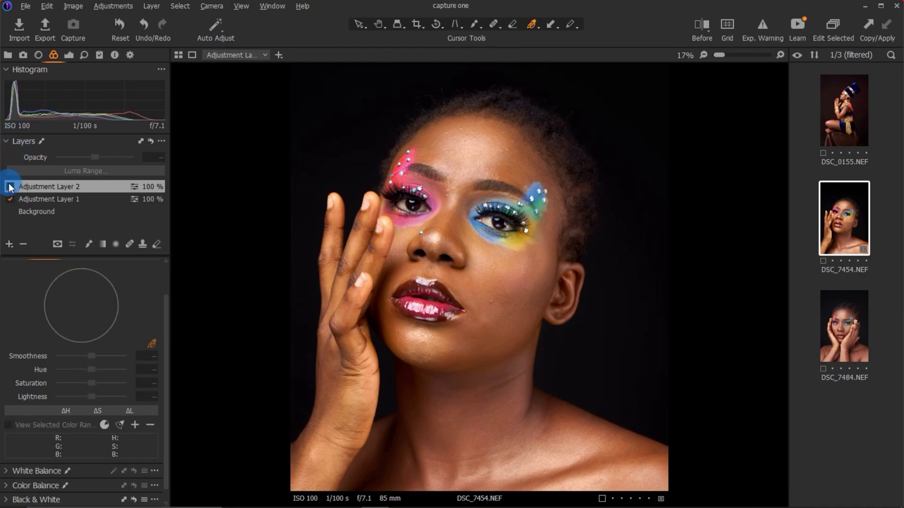
click(10, 186)
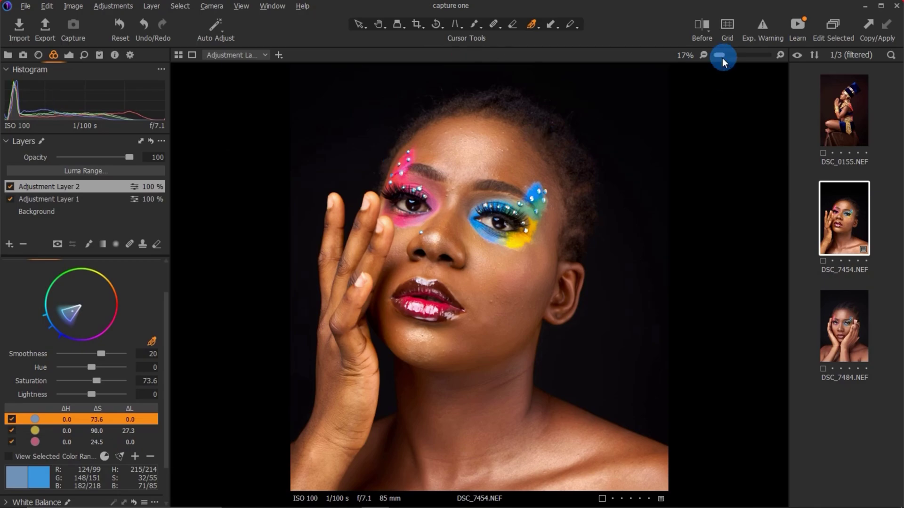
drag(724, 54, 730, 53)
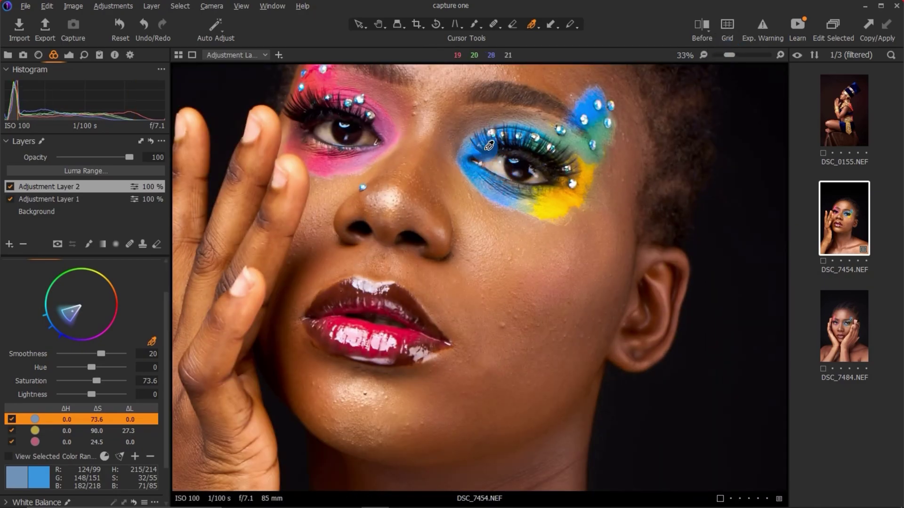
key(h)
click(11, 187)
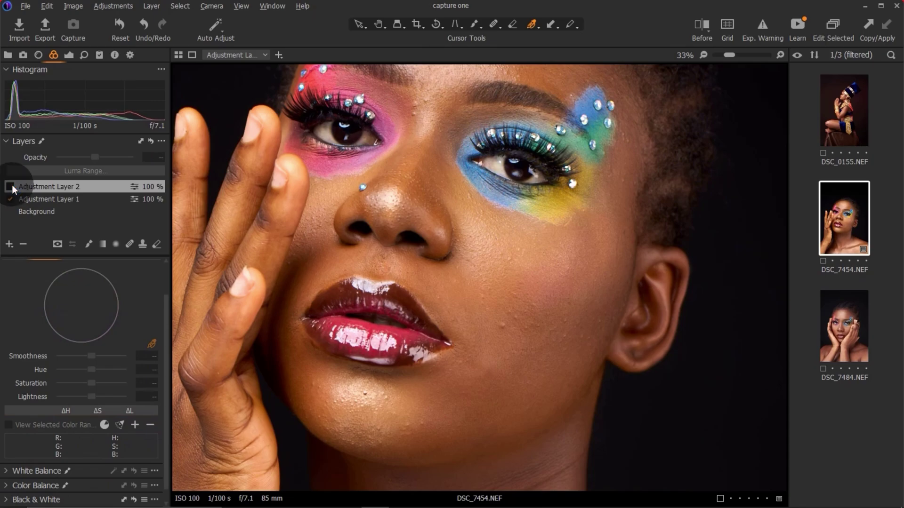
click(10, 187)
click(245, 141)
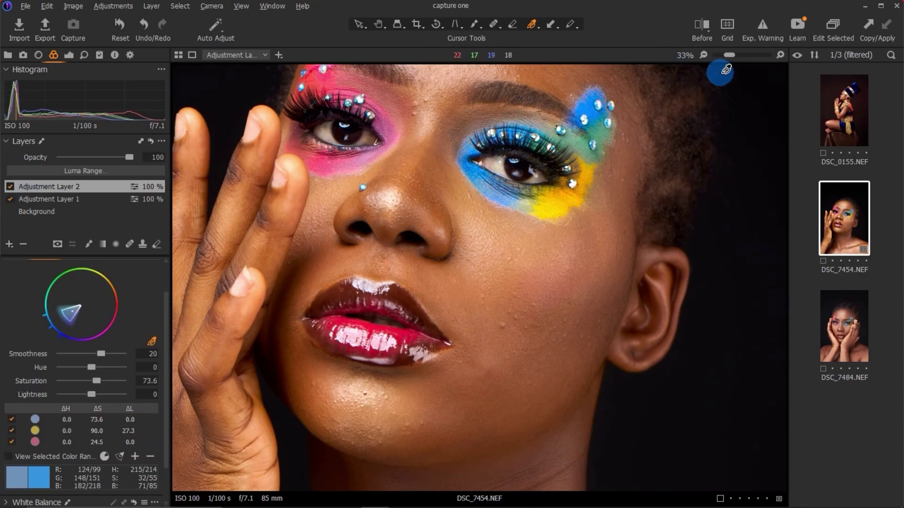
Step: Fit the portrait in the viewer and sweep the before/after divider across its left half to compare the edit with the original
drag(734, 57, 713, 59)
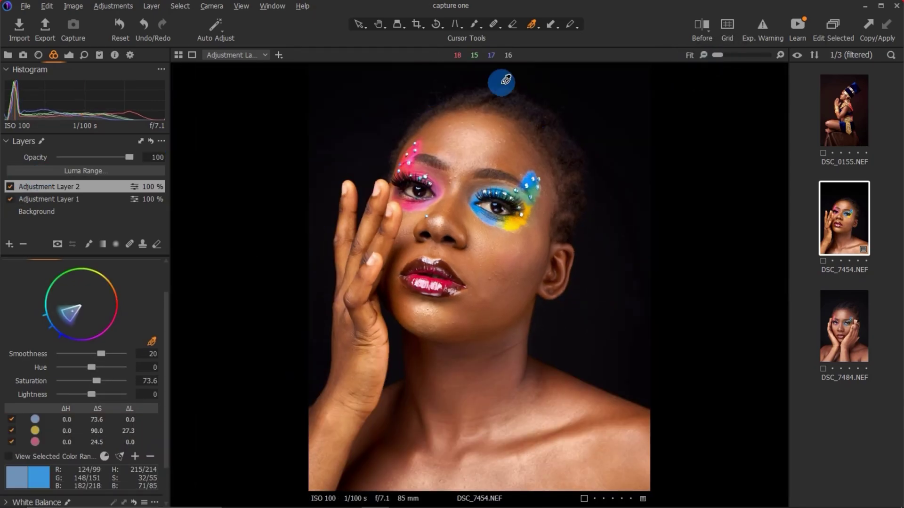
click(705, 22)
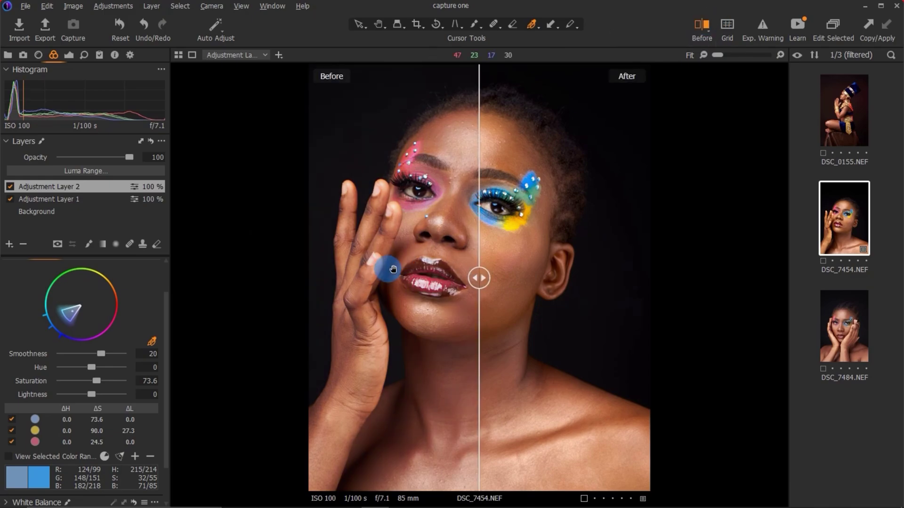
drag(479, 277, 233, 305)
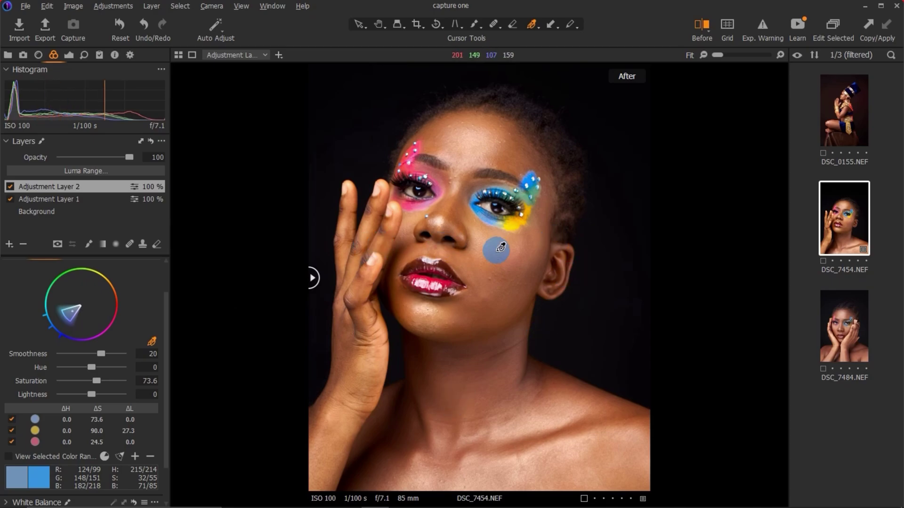
Step: Switch between portraits DSC_7454.NEF and DSC_7484.NEF, then apply the DSC_7454.NEF adjustments to DSC_7484.NEF
key(v)
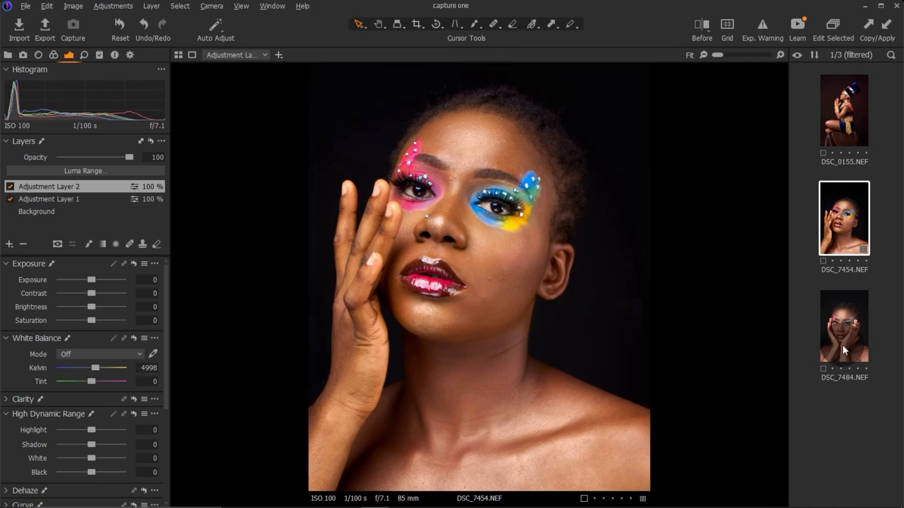
click(847, 322)
click(855, 228)
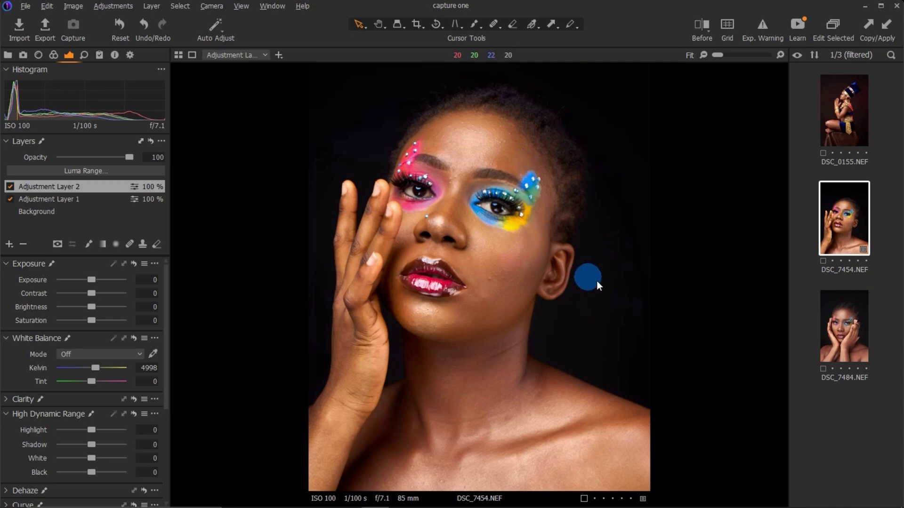
click(833, 326)
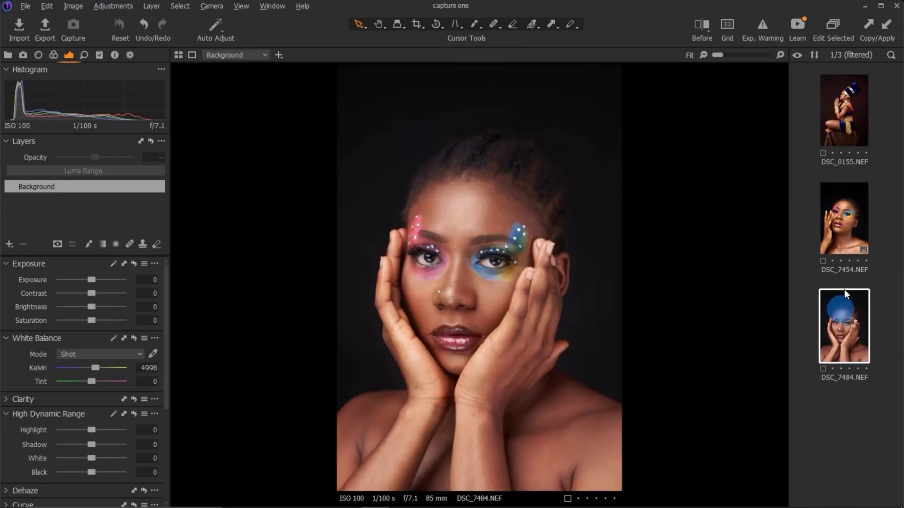
click(847, 233)
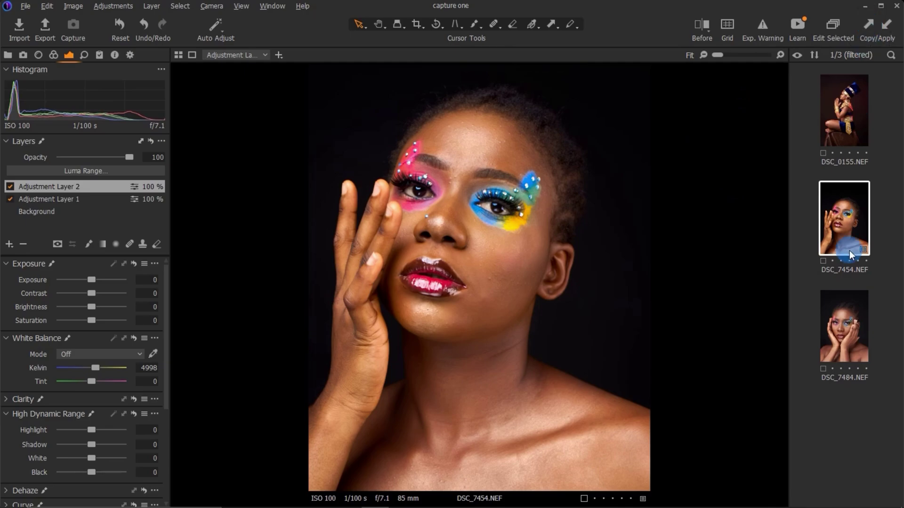
click(842, 329)
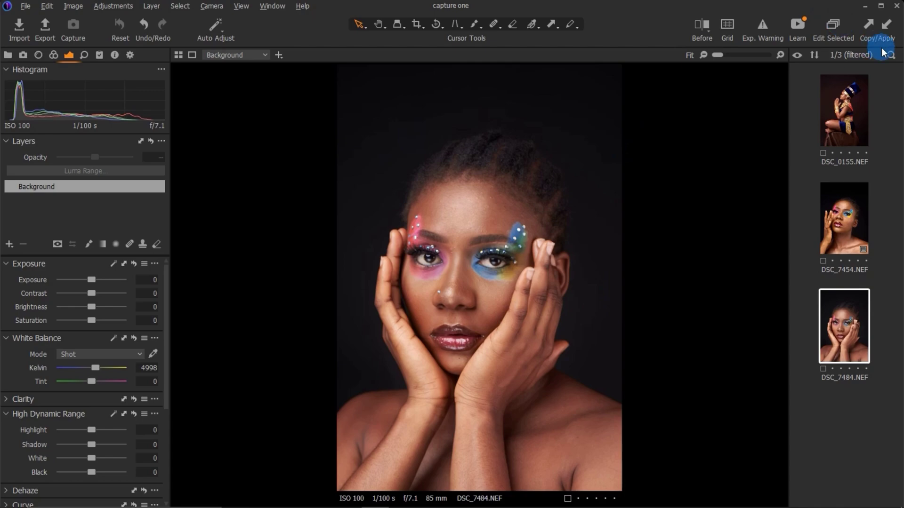
click(887, 27)
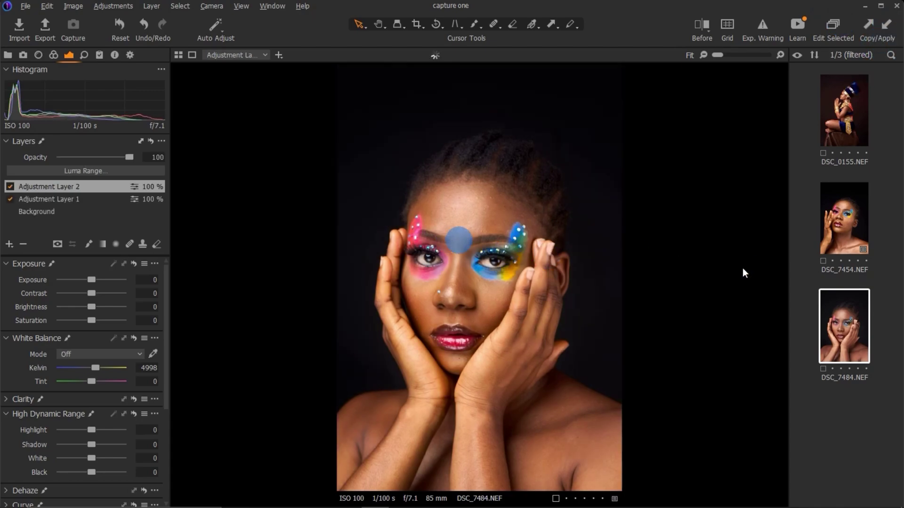
Step: Display DSC_7454.NEF and DSC_7484.NEF side by side and sweep the before/after divider to compare both edits, then return to a single image
click(844, 225)
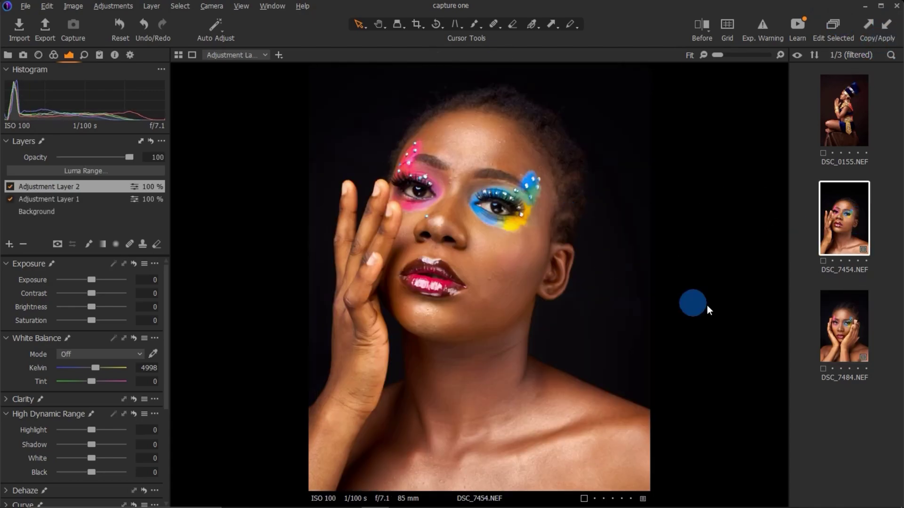
ctrl+click(837, 330)
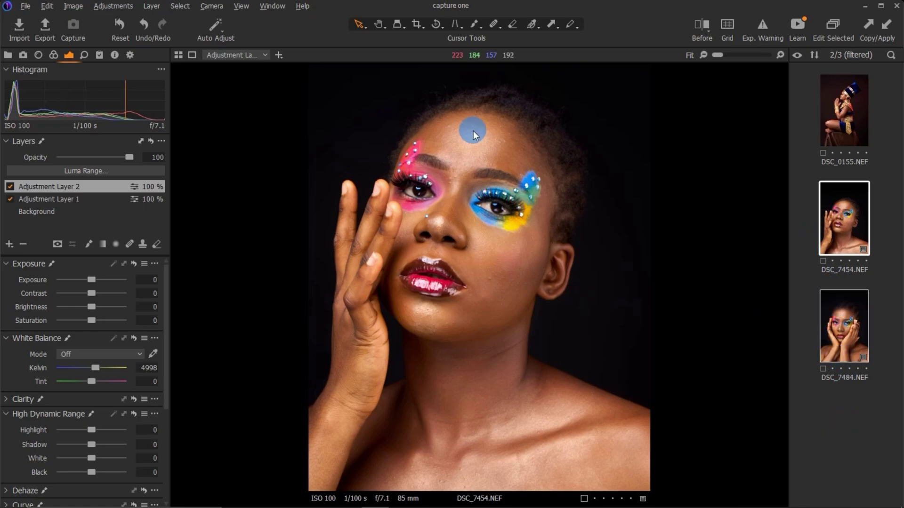
click(178, 54)
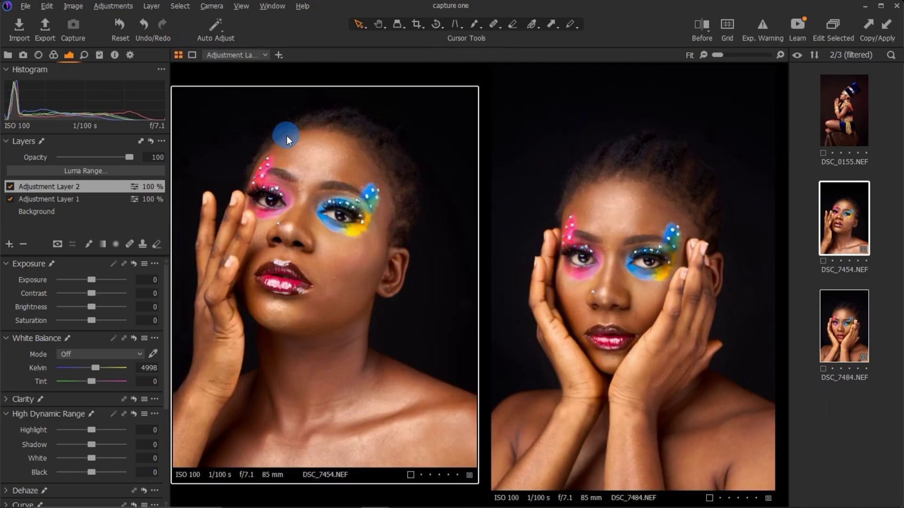
click(625, 246)
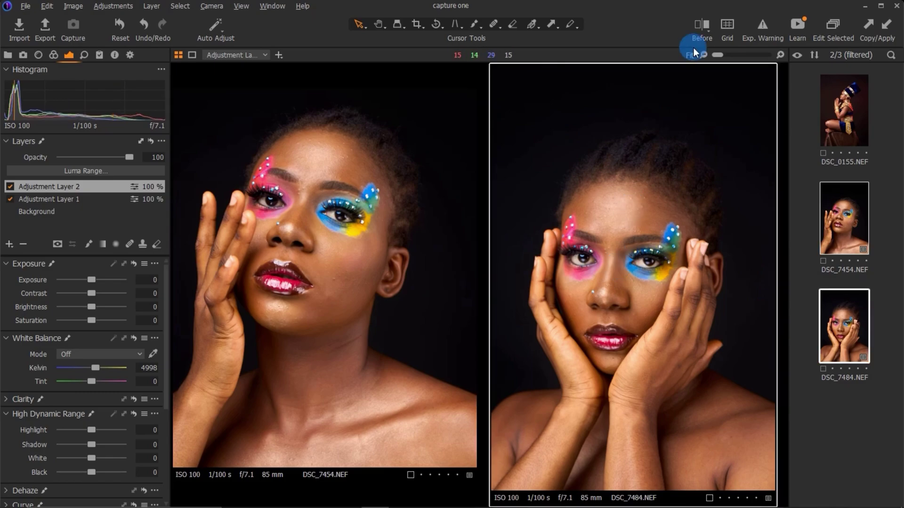
click(701, 24)
drag(615, 278, 698, 329)
drag(570, 315, 268, 329)
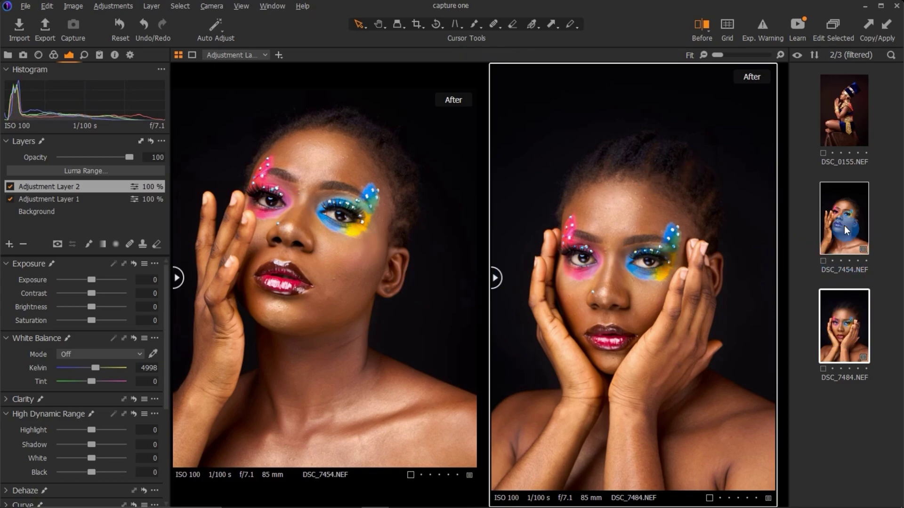
click(182, 54)
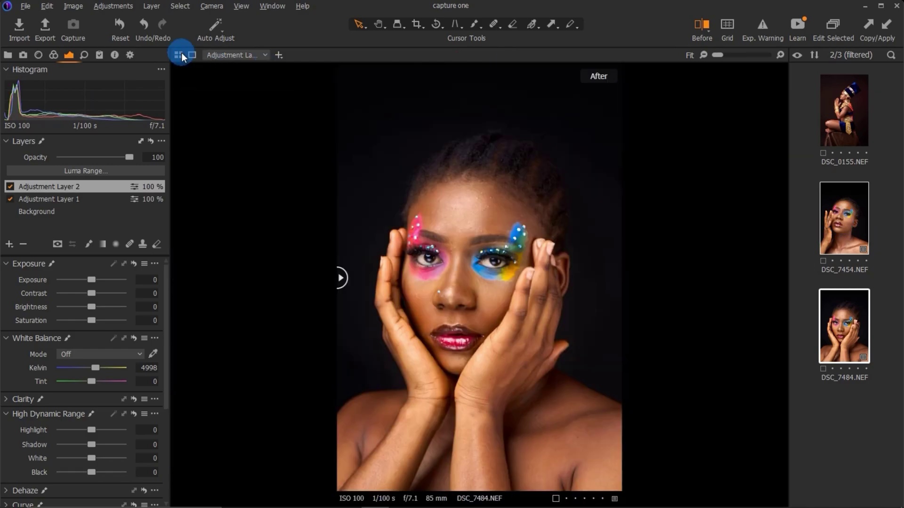
Step: Look at DSC_0155.NEF, return to DSC_7454.NEF, undo the recent edits and reset the portrait's adjustments
click(843, 117)
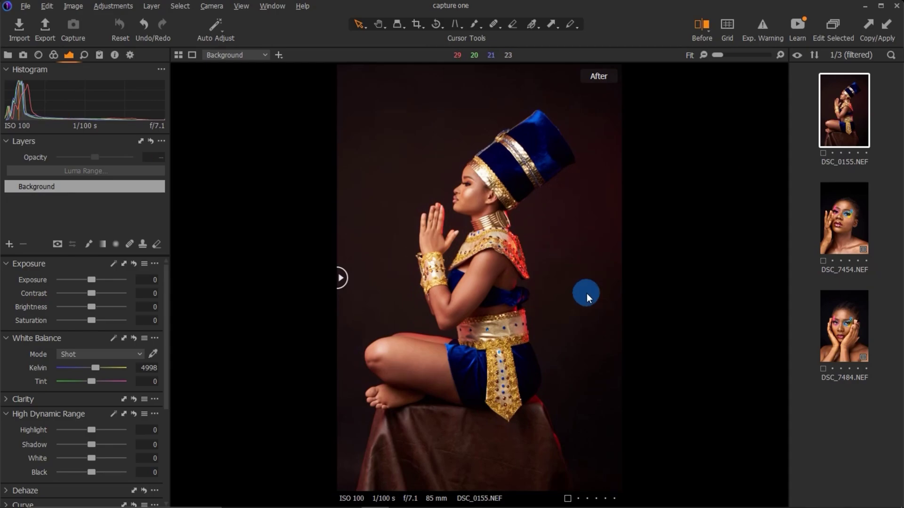
click(828, 228)
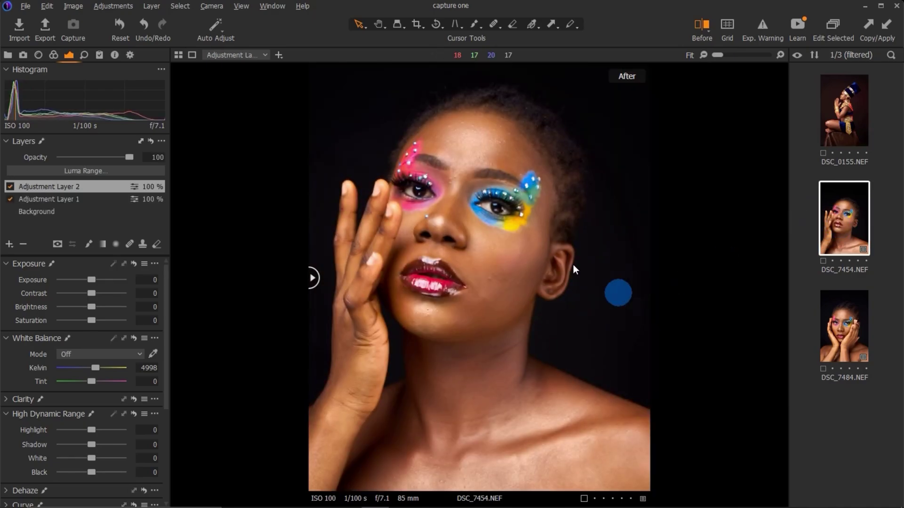
click(149, 23)
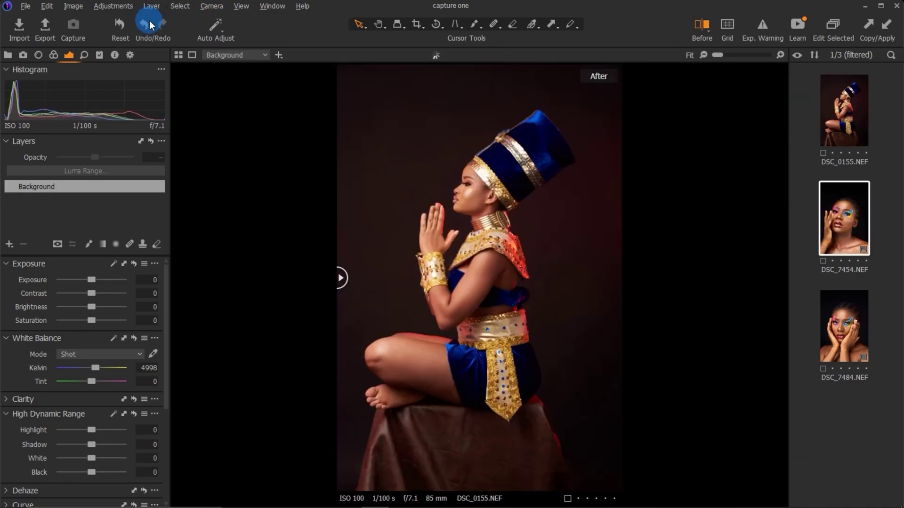
click(147, 25)
click(118, 23)
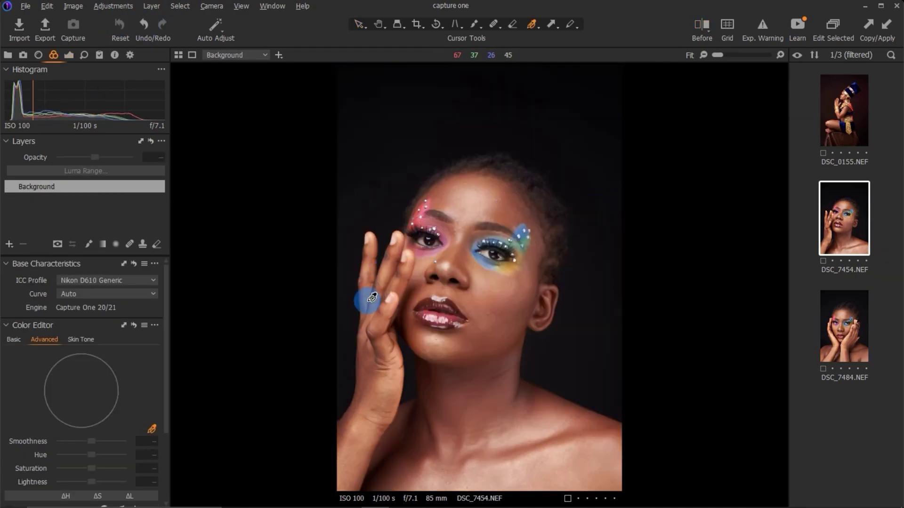
Step: Change the ICC profile of DSC_7454.NEF to Canon EOS R6 ProStandard
click(93, 280)
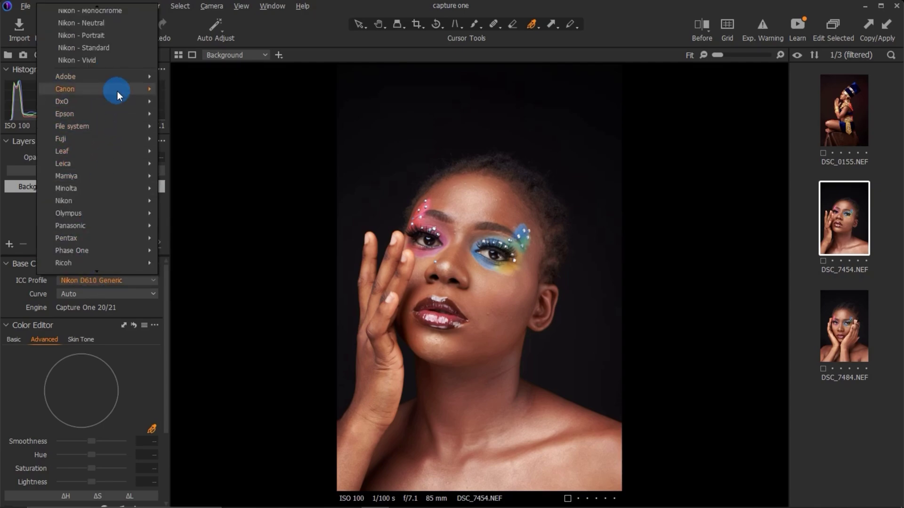
mouse_move(137, 91)
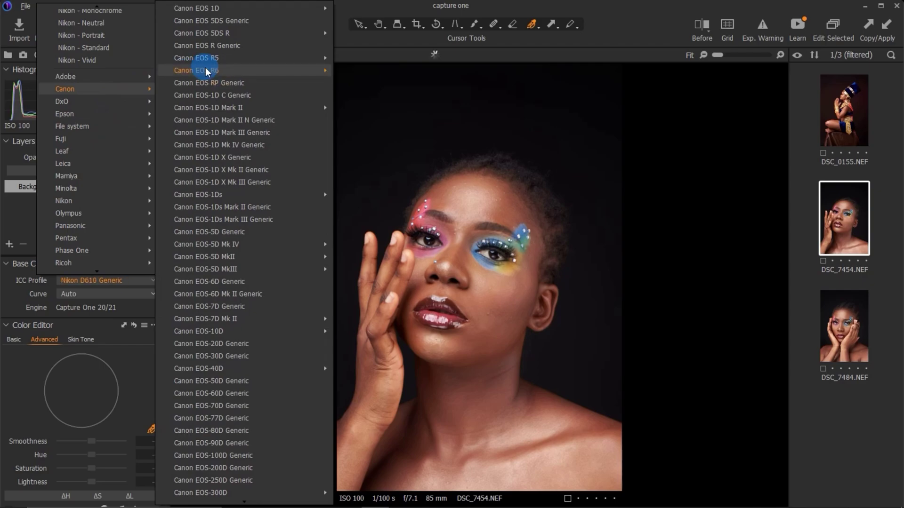
mouse_move(205, 66)
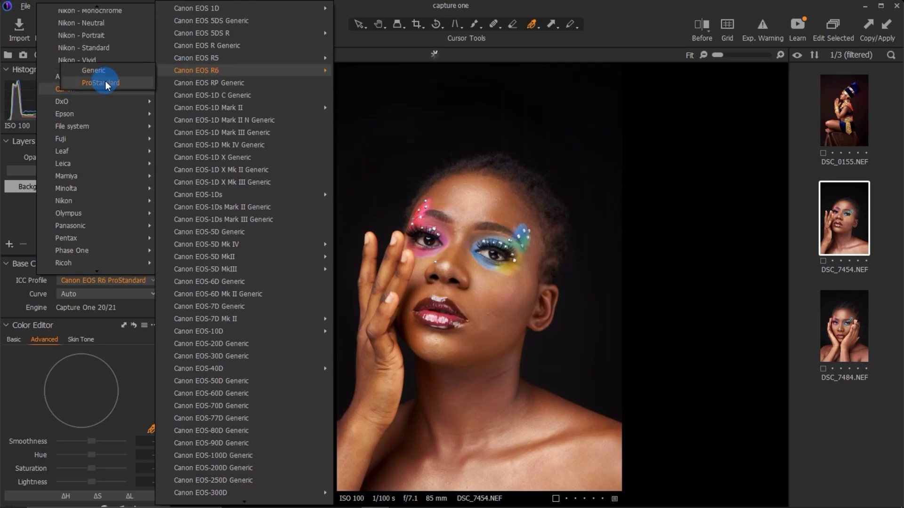
click(105, 82)
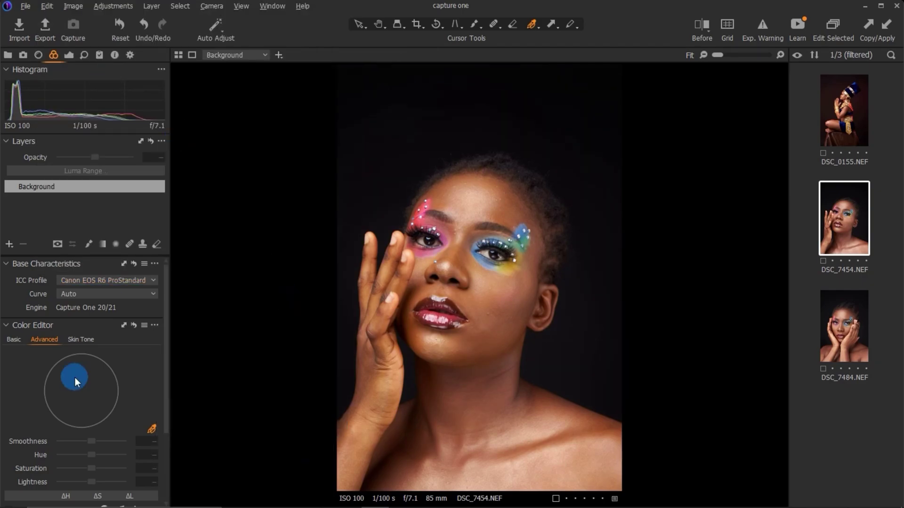
Step: Set the High Dynamic Range values to Highlight -65, Shadow 5, White -22 and Black -22
click(71, 56)
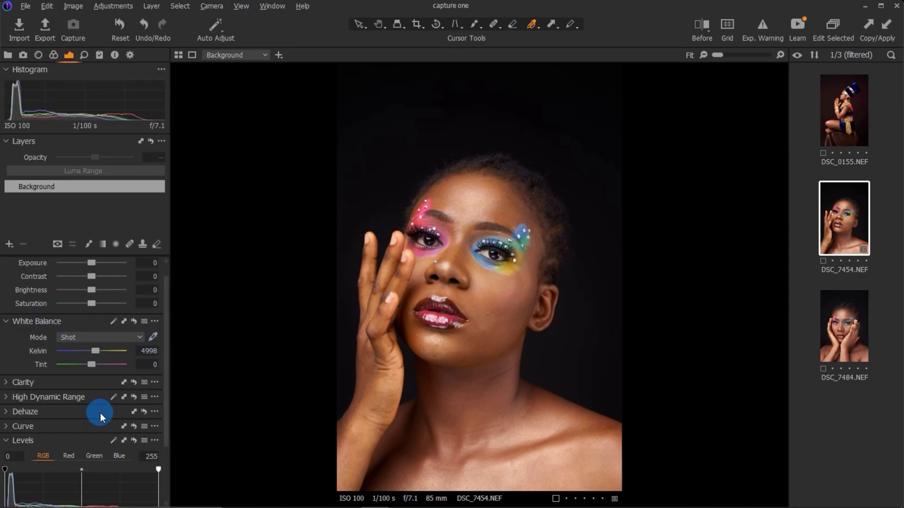
click(15, 397)
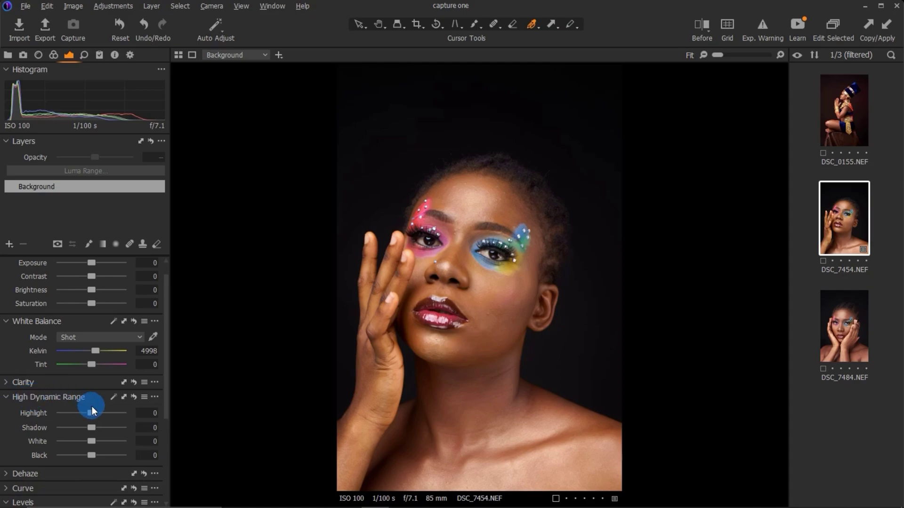
drag(92, 413, 81, 460)
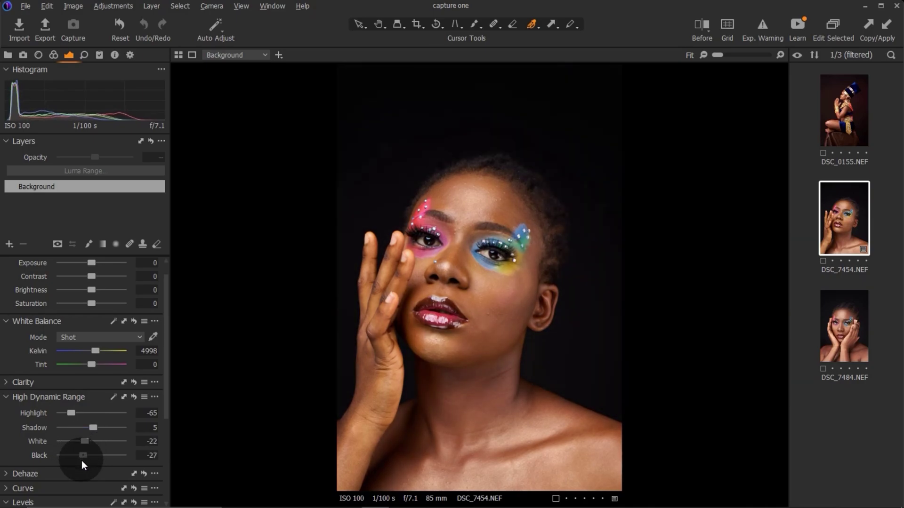
click(161, 420)
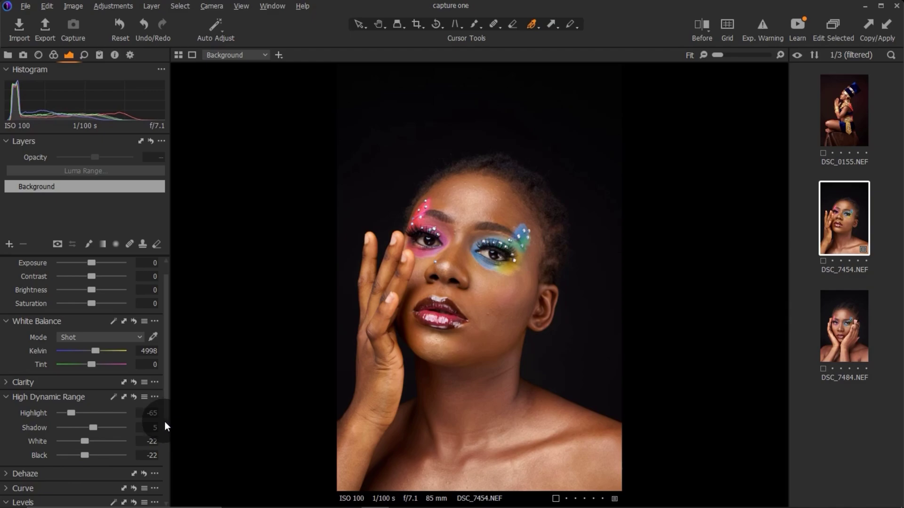
Step: Set the RGB Levels input range to a shadow point of 3 and a highlight point of 247, and collapse High Dynamic Range
drag(165, 427, 40, 494)
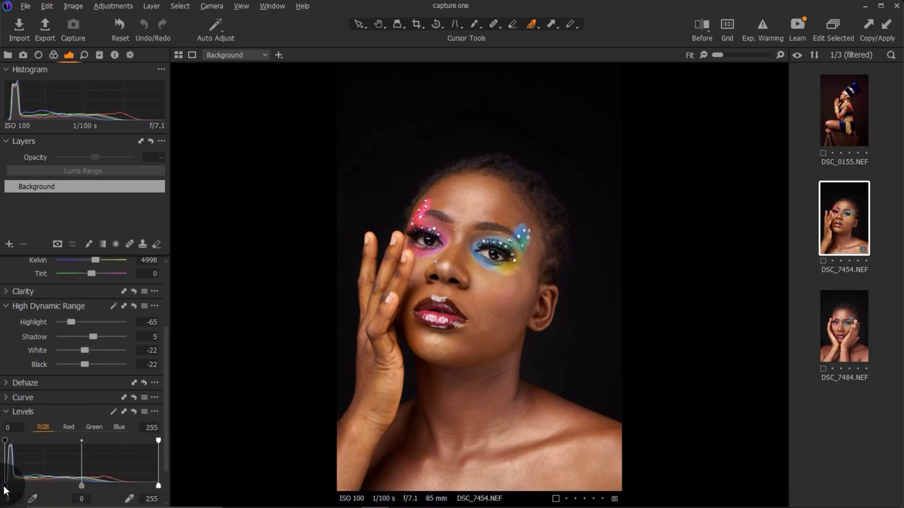
click(162, 491)
mouse_move(159, 484)
mouse_down()
mouse_move(140, 485)
mouse_move(151, 485)
mouse_up()
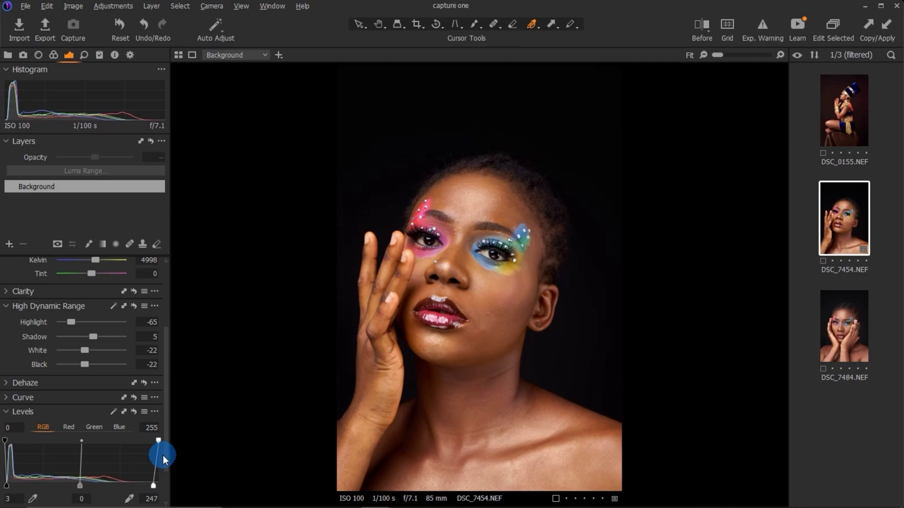
click(13, 307)
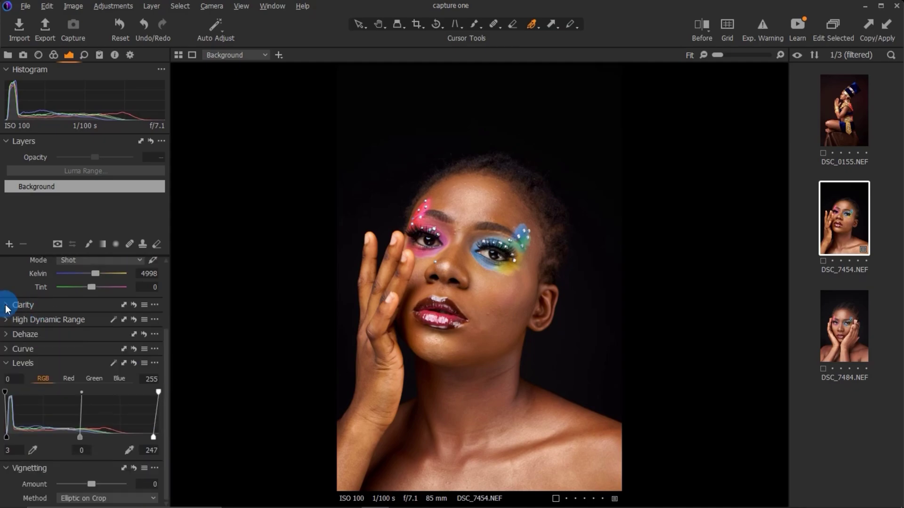
Step: Sample the blue eye makeup in the advanced Color Editor and set its range's Saturation to 82.7
click(54, 55)
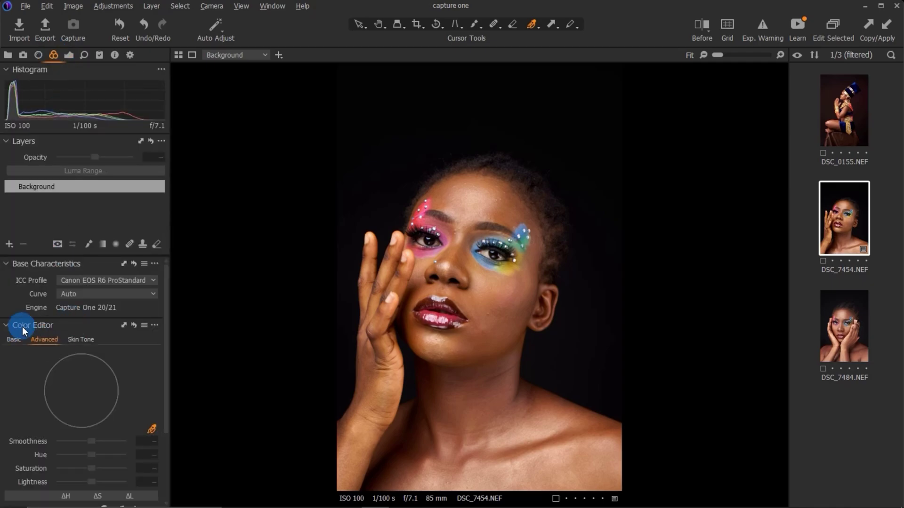
click(151, 433)
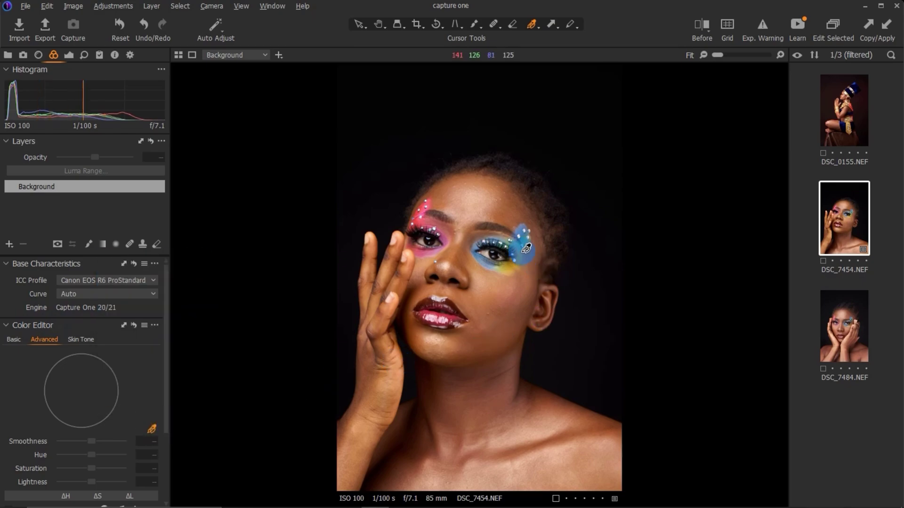
click(482, 243)
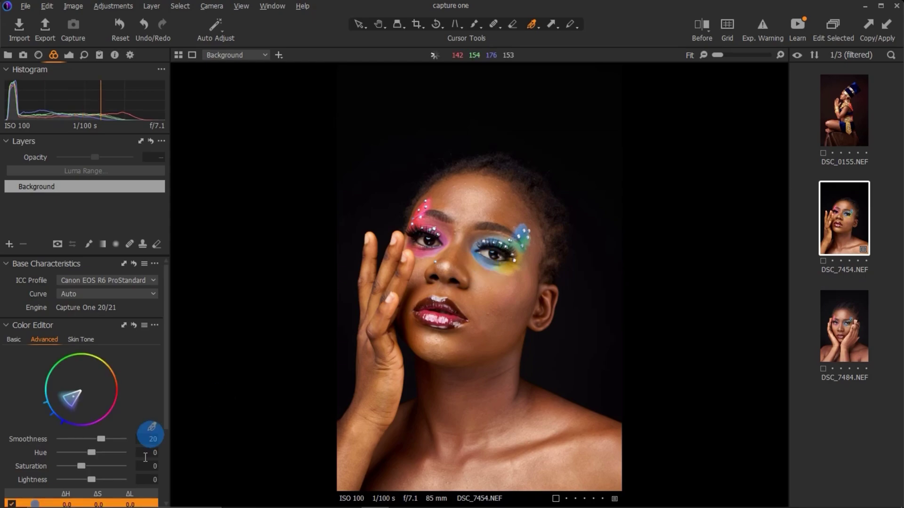
drag(83, 469, 95, 465)
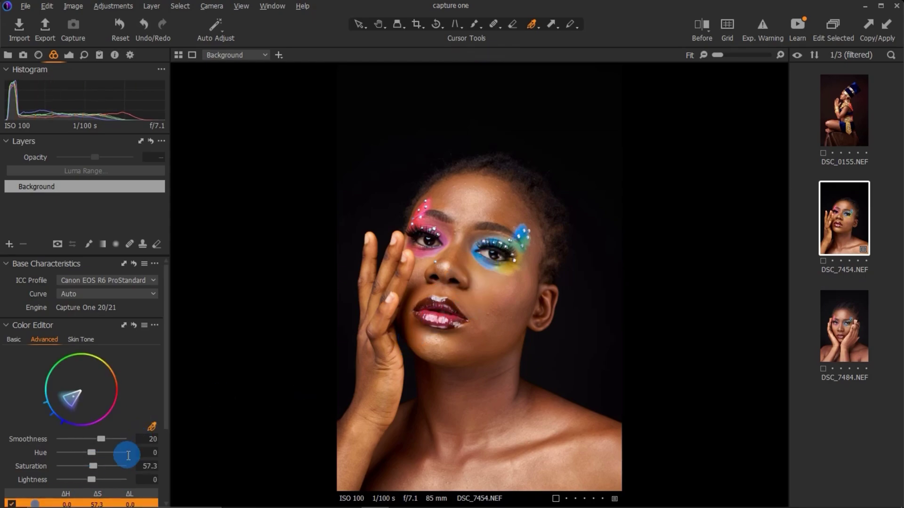
click(98, 465)
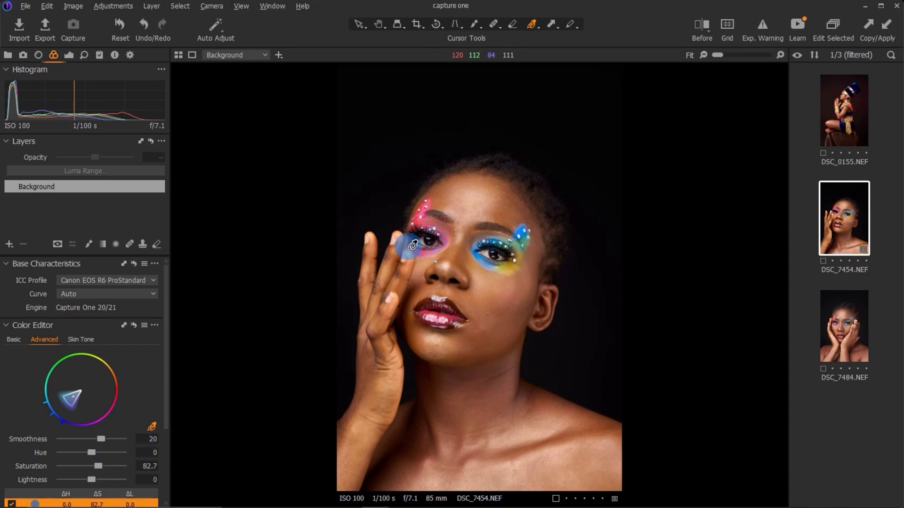
Step: Sample the pink eye makeup as a new color range and set its Saturation to 8.2
click(428, 254)
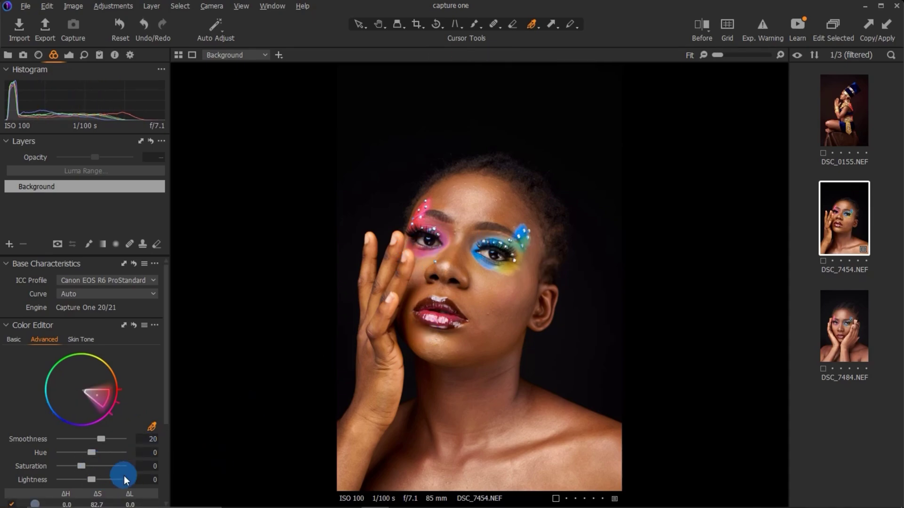
drag(84, 466, 96, 466)
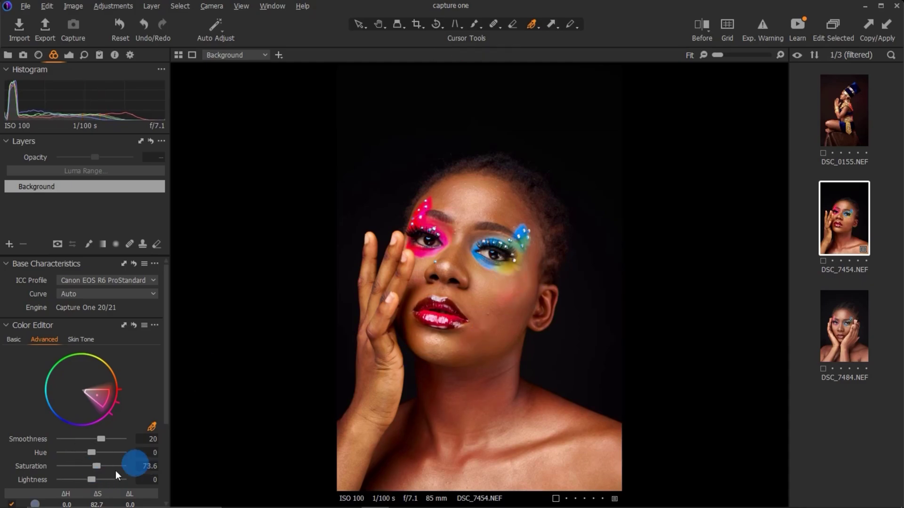
drag(97, 467, 83, 468)
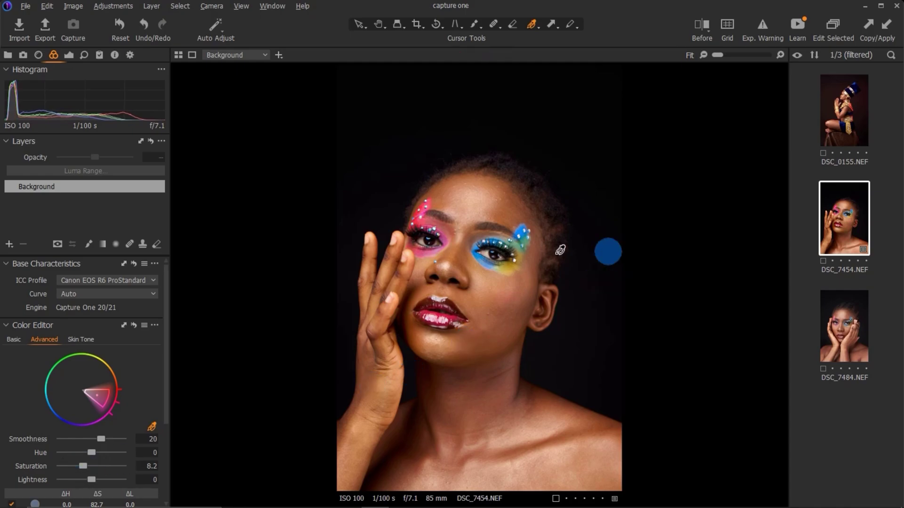
Step: Sample the yellow eye makeup as a new color range, narrow its hue span, and set Smoothness to 8.1 and Saturation to 32.7
click(521, 259)
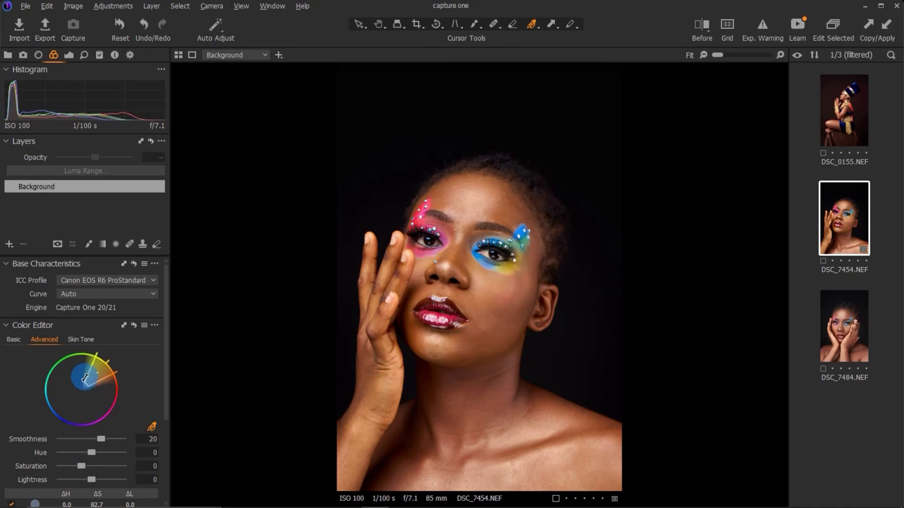
mouse_move(115, 375)
mouse_down()
mouse_move(99, 355)
mouse_move(108, 361)
mouse_up()
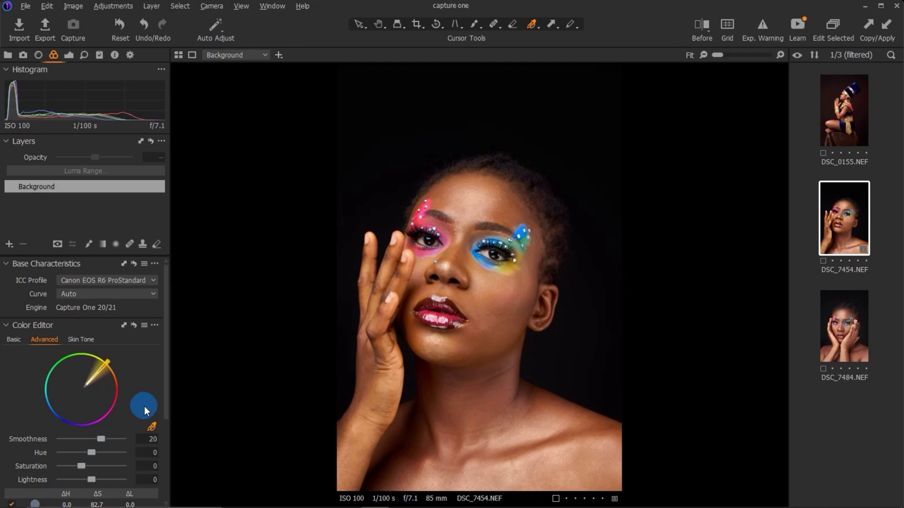
drag(165, 409, 166, 418)
drag(101, 423, 74, 423)
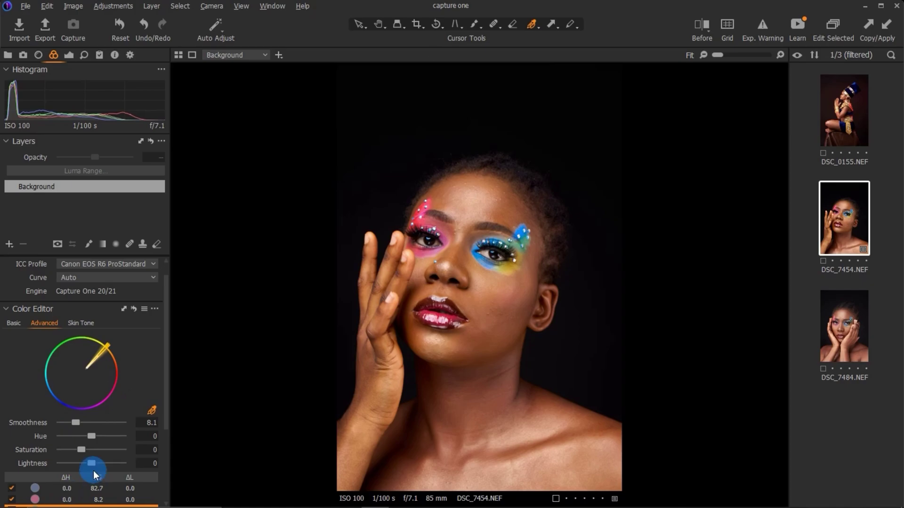
drag(85, 450, 92, 456)
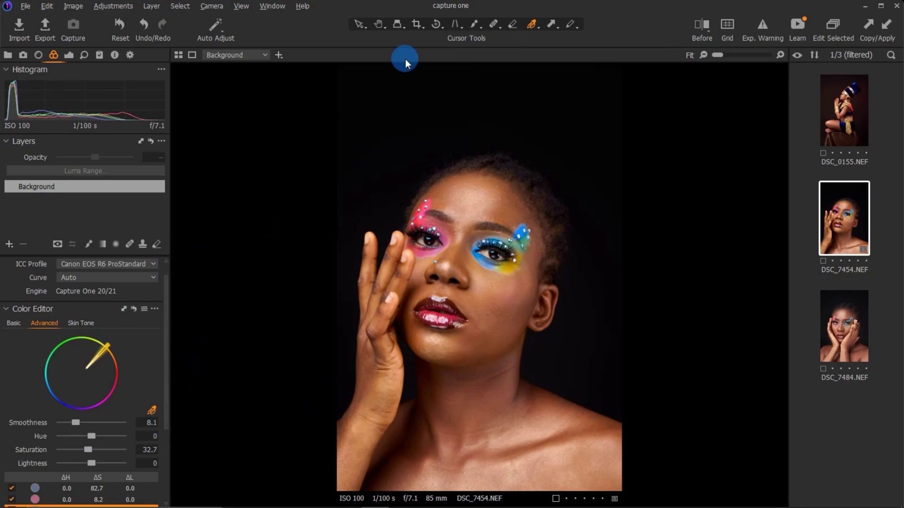
Step: Crop the portrait tighter by trimming the empty dark background above the head, and finish with the Pan tool active
click(415, 24)
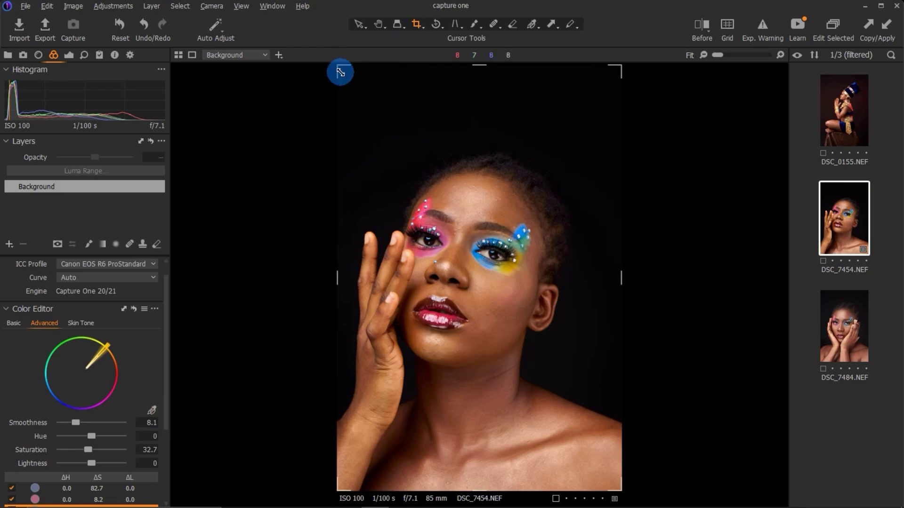
drag(341, 71, 349, 127)
key(h)
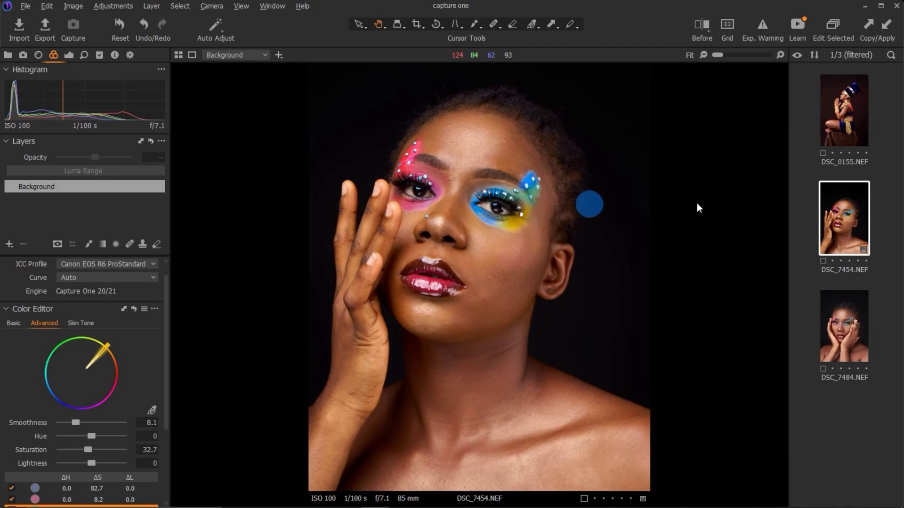
Step: Send DSC_7454.NEF to Adobe Photoshop 2021 using Edit With
right_click(835, 225)
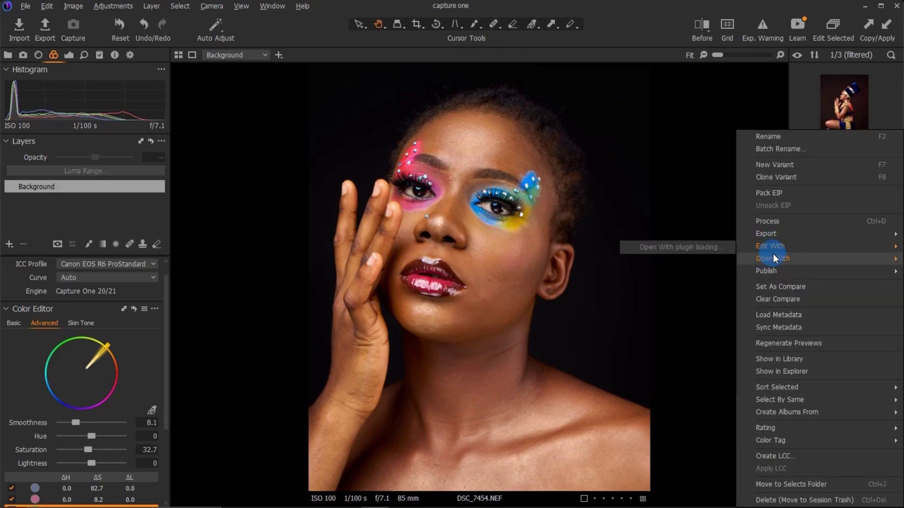
mouse_move(772, 250)
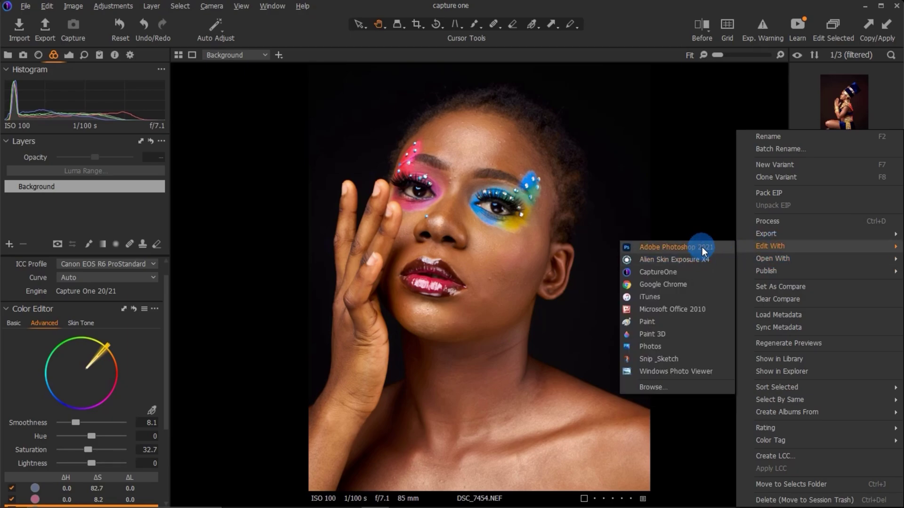
click(702, 247)
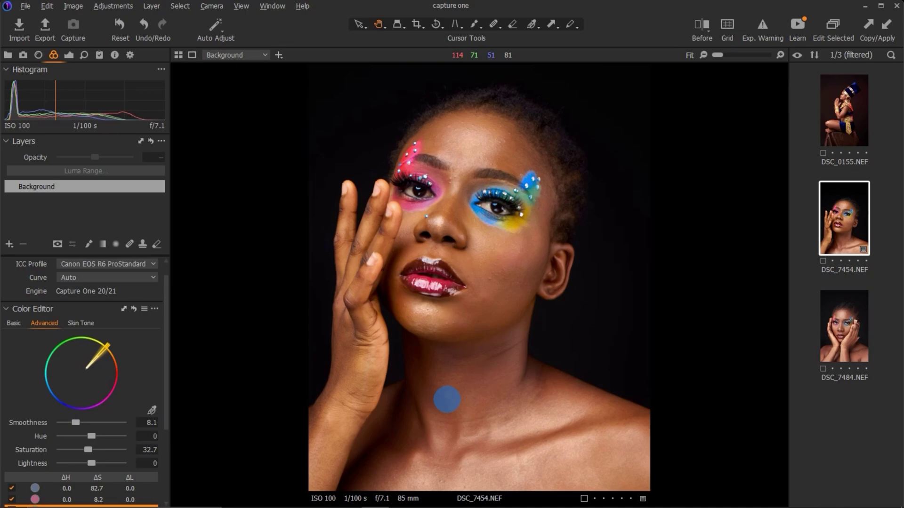